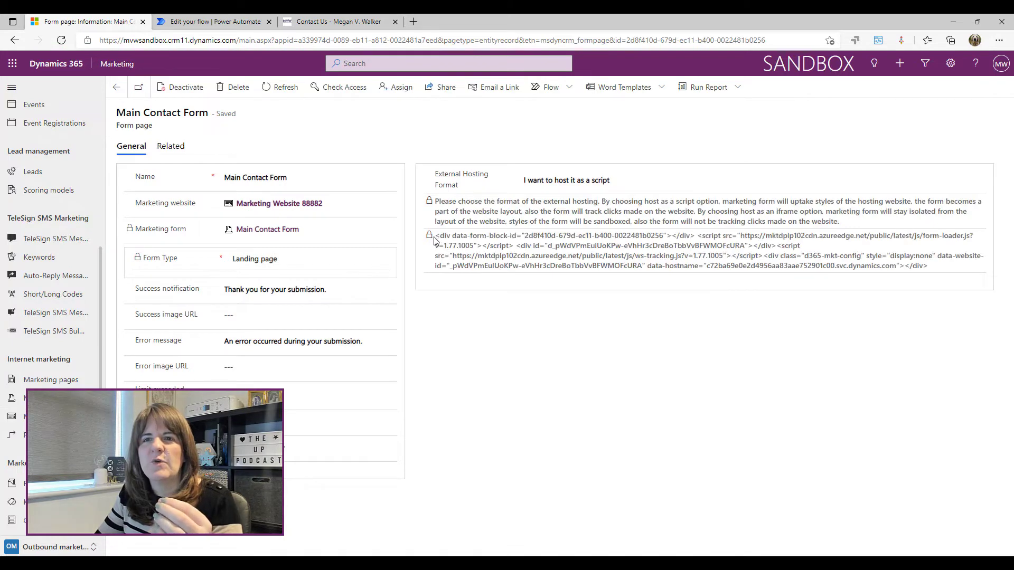
Highlight the Main Contact Form's external hosting script code, then deselect it
drag(436, 237, 937, 292)
click(859, 341)
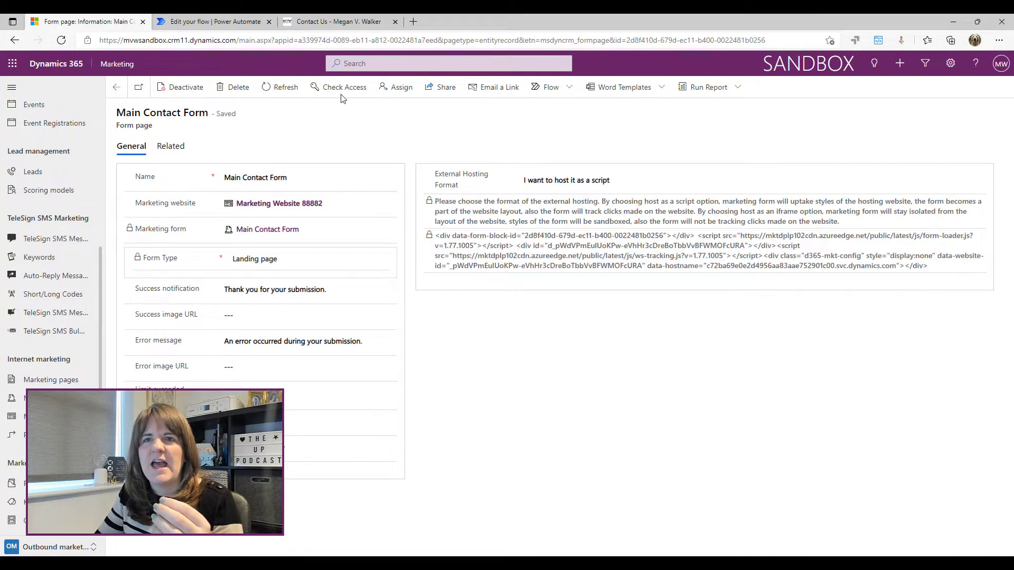
View the website's Contact Us form, then return to the Marketing Form Submitted flow
click(309, 20)
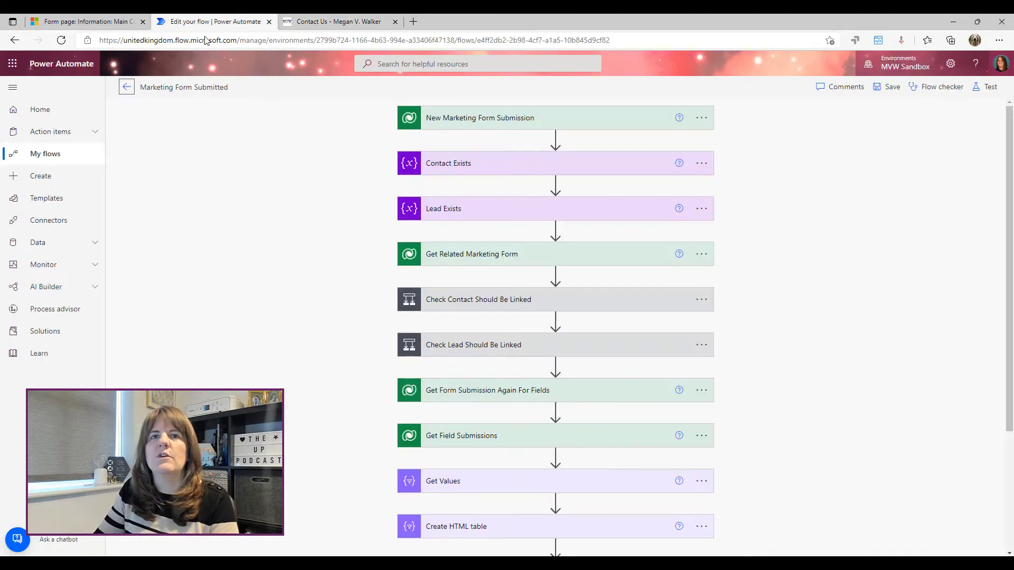
click(193, 21)
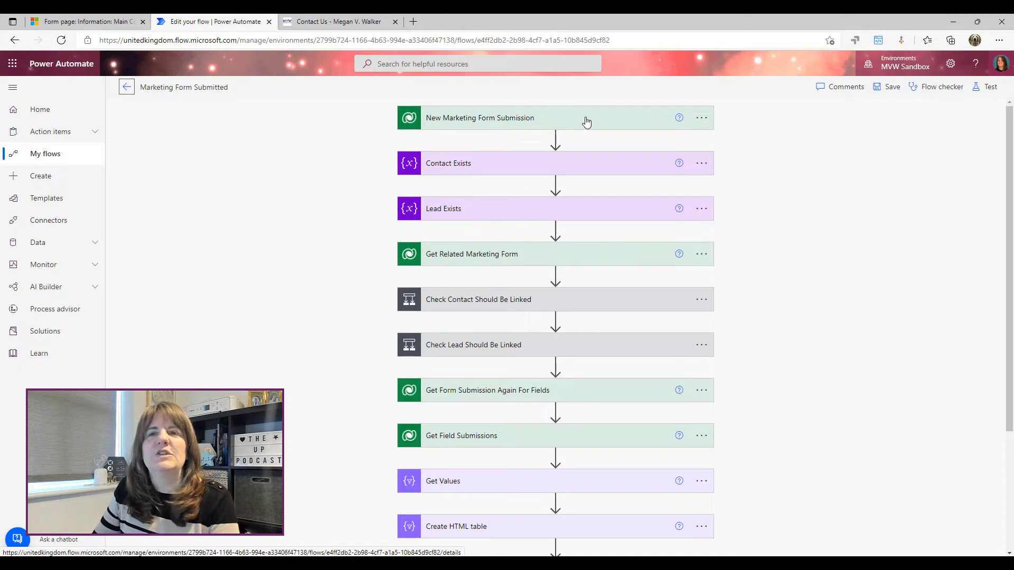
Expand the New Marketing Form Submission trigger and open its help, highlighting the help heading
click(479, 125)
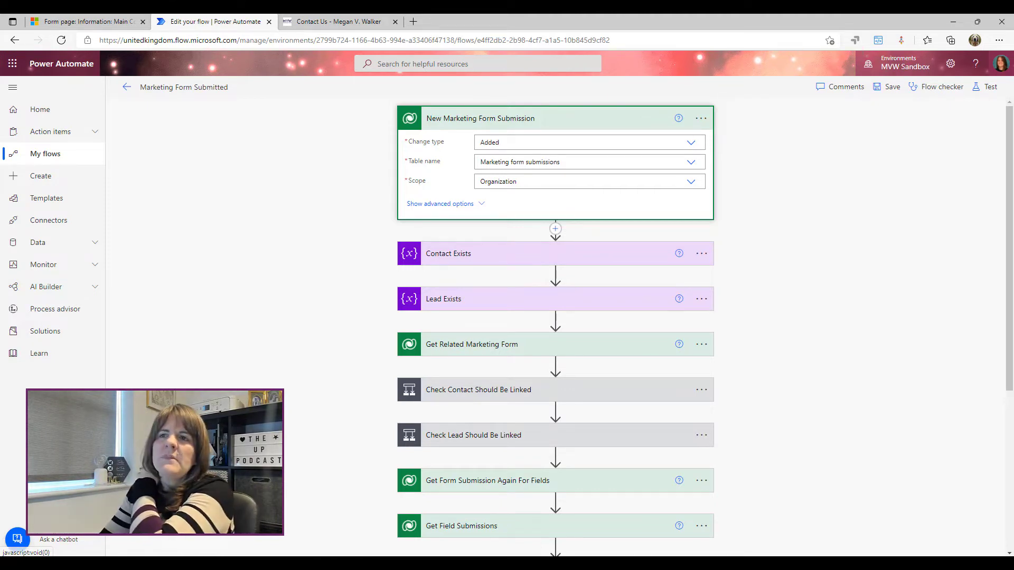
click(679, 119)
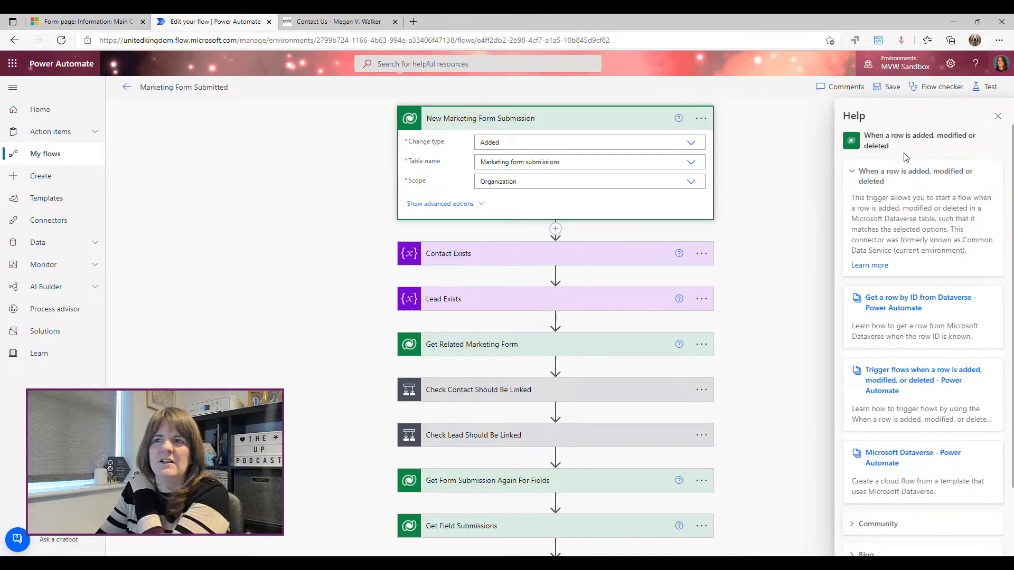
drag(907, 155, 866, 133)
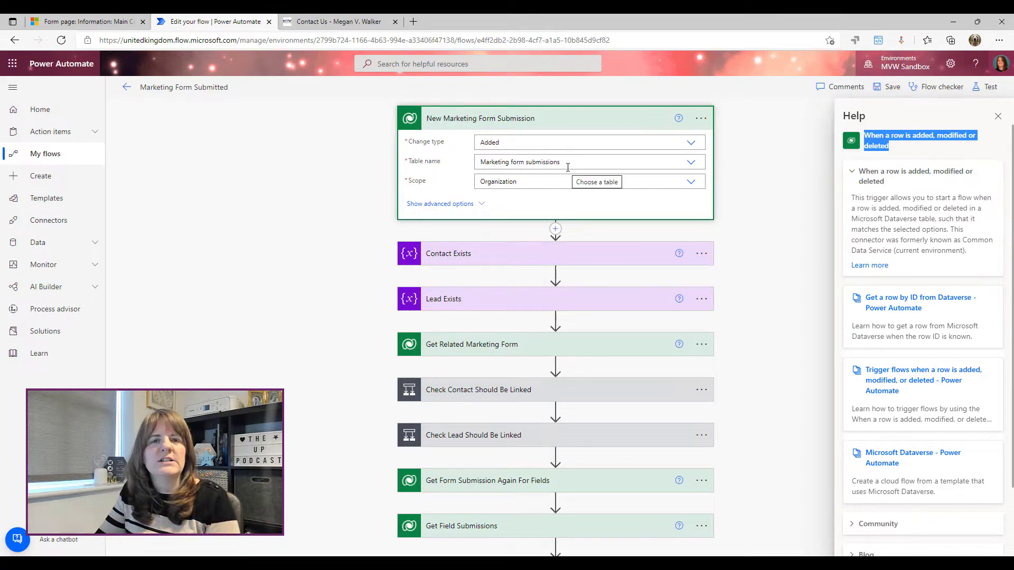
Show the trigger's advanced options and paste a marketing form ID filter into Filter rows
click(477, 211)
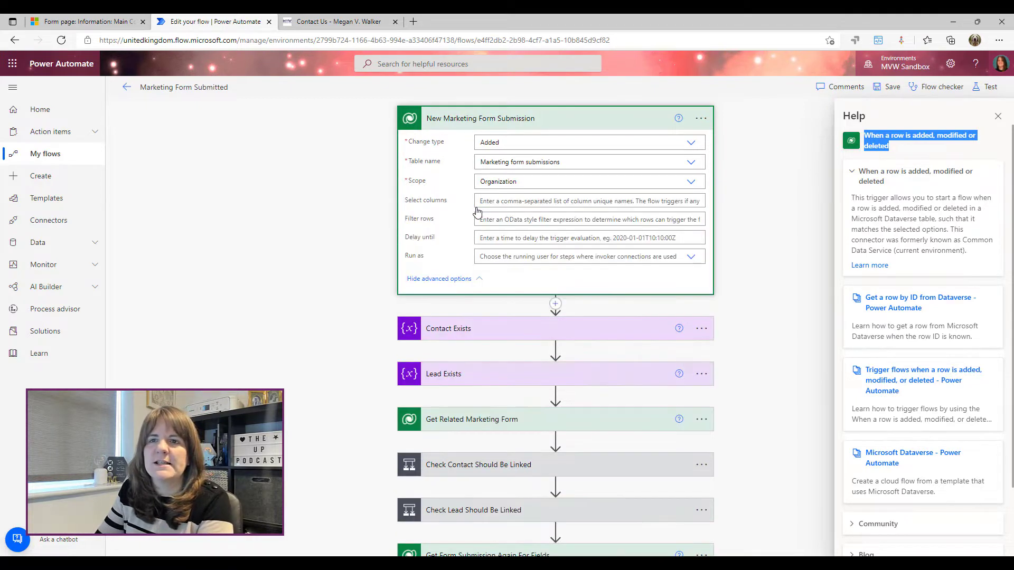
click(510, 221)
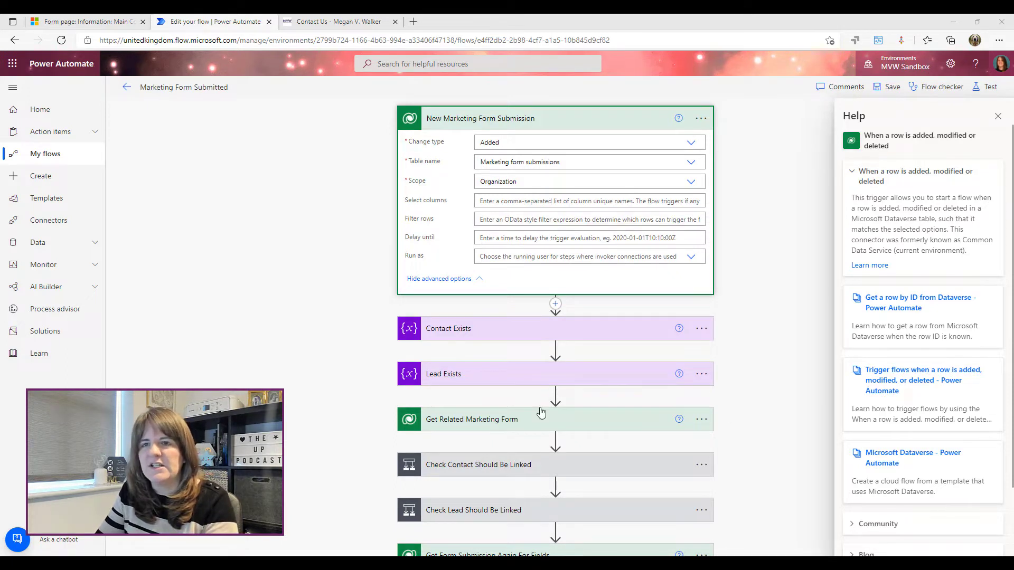
key(alt+Tab)
text((_msdyncrm_marketingformid_value eq c510633e-2afd-eb11-94ef-0022481b4fb6))
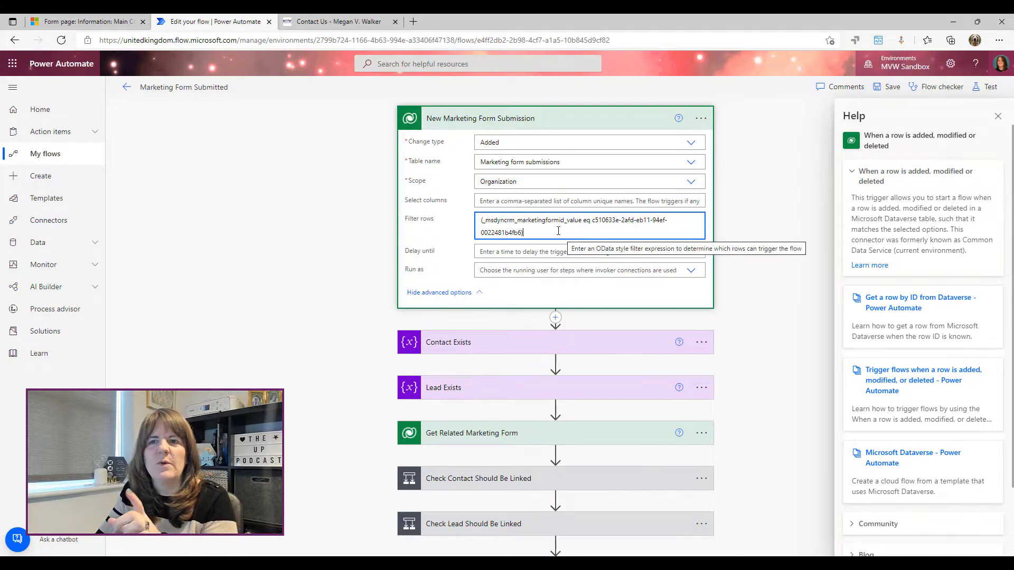
drag(592, 219, 521, 233)
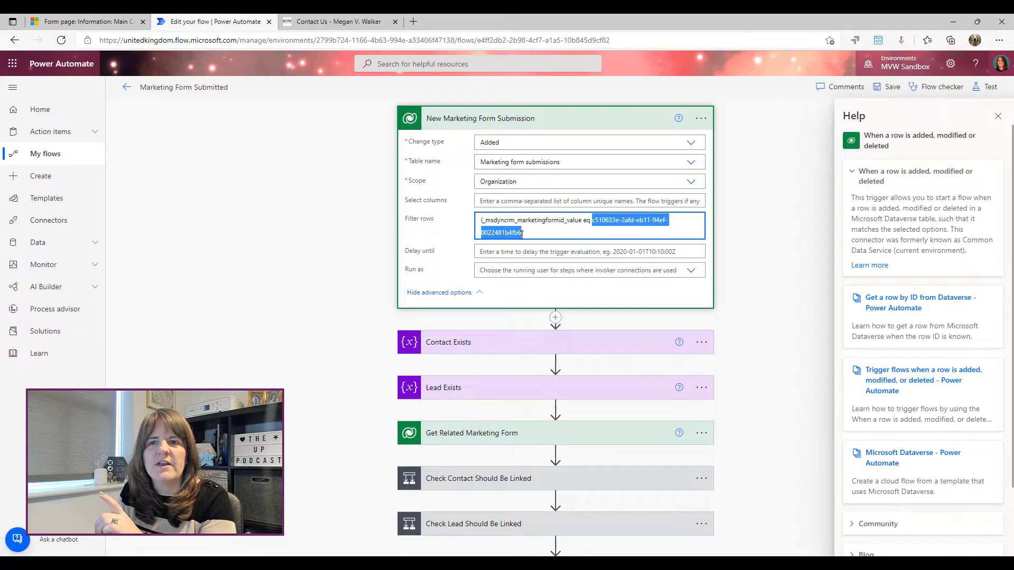
Compare the filter's form ID with the Dynamics record URL, then delete the filter expression
click(79, 21)
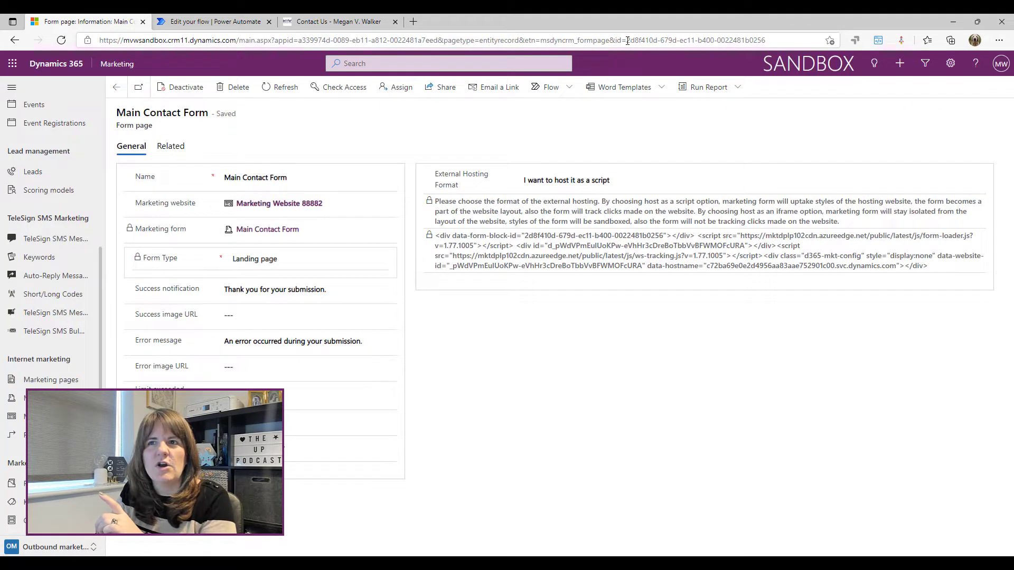
drag(628, 41, 789, 44)
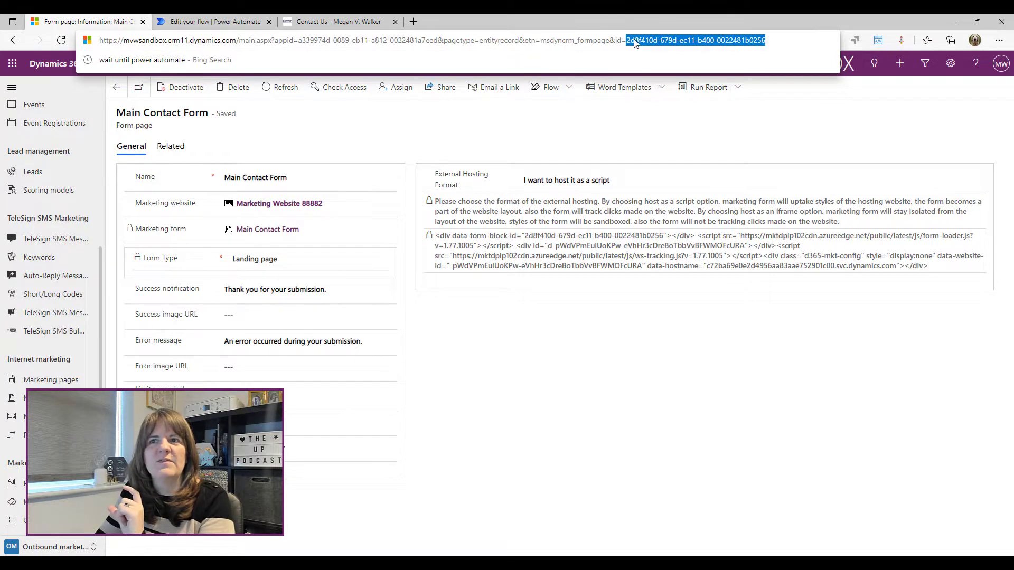
click(211, 21)
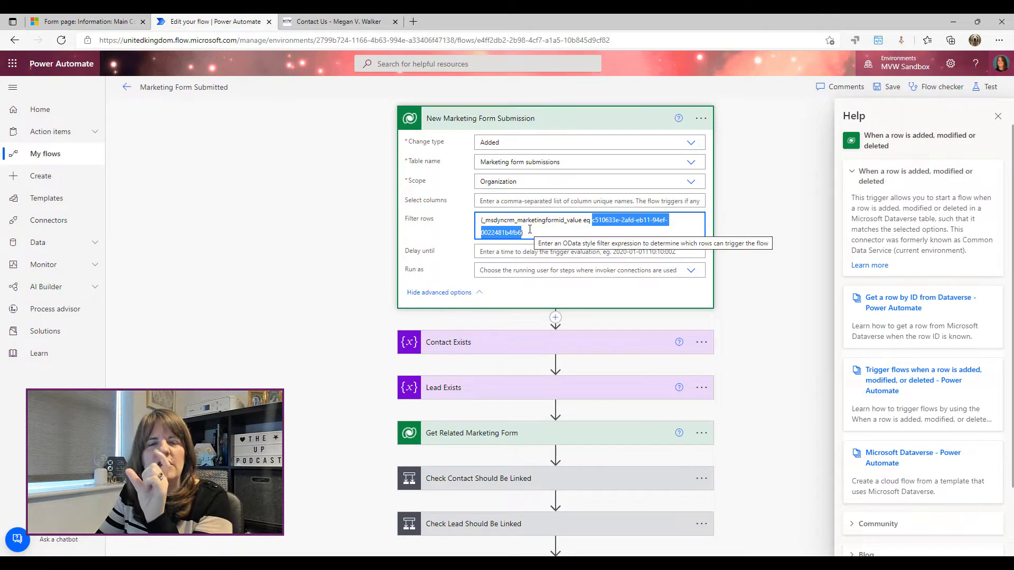
drag(530, 232, 436, 212)
key(BackSpace)
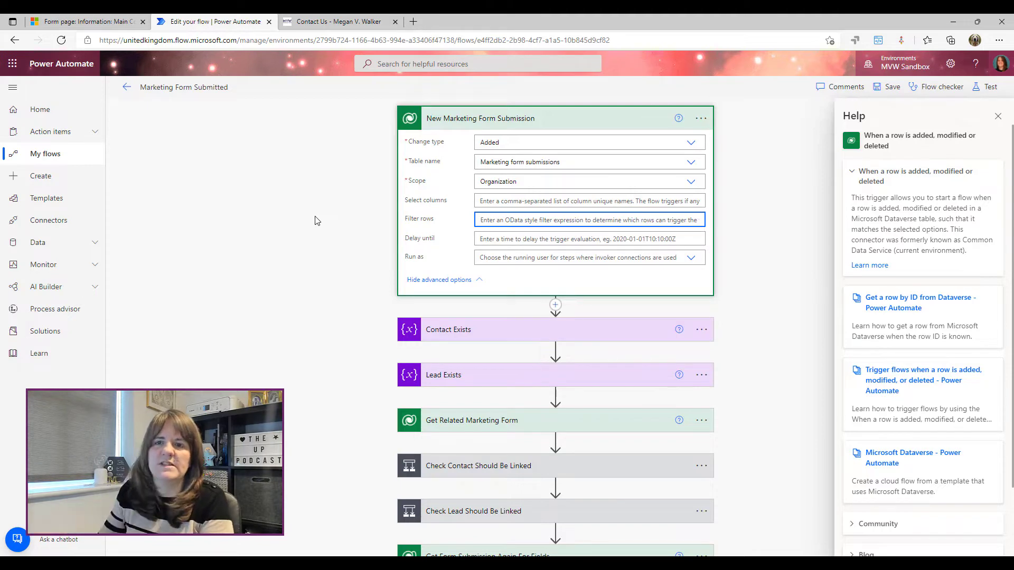
Collapse the trigger, expand the Contact Exists and Lead Exists false Booleans, then switch to Dynamics 365
click(447, 127)
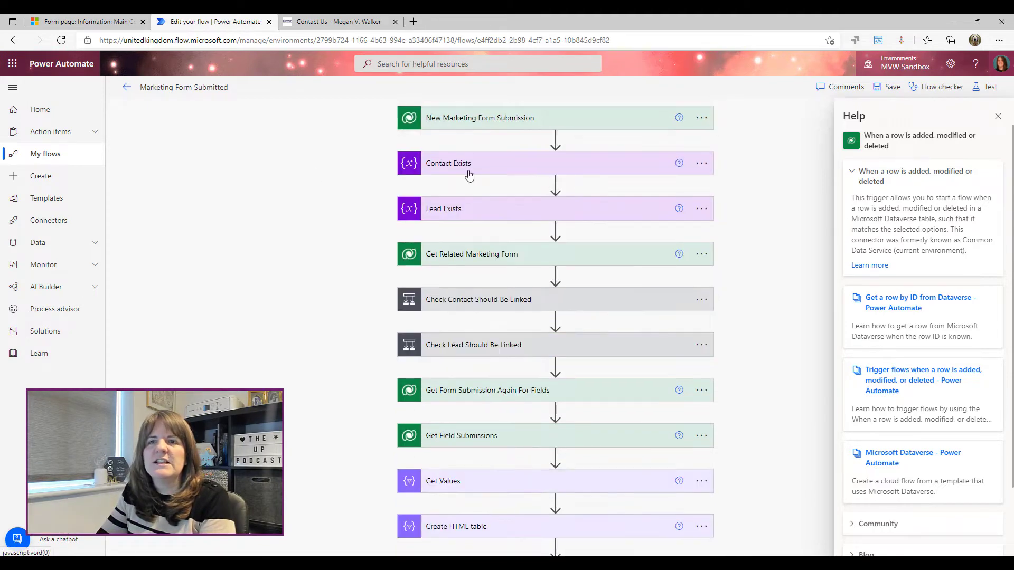
click(469, 168)
click(459, 276)
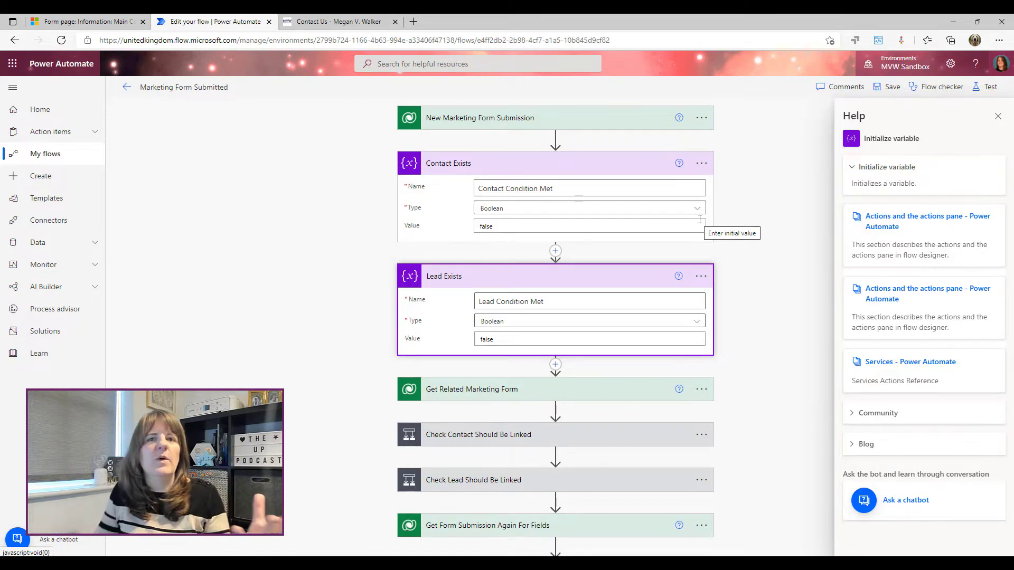
click(84, 21)
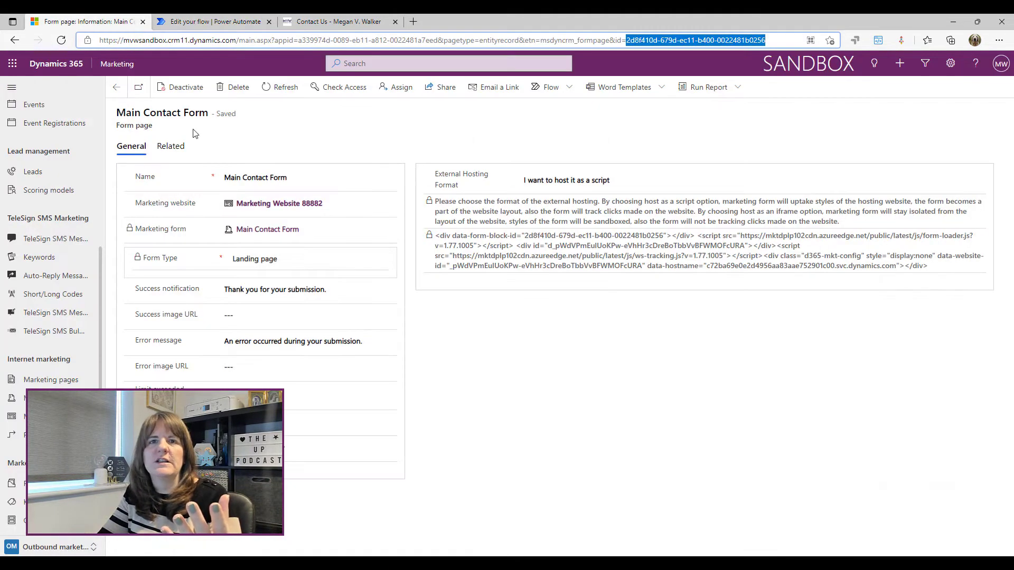
Open the Main Contact Form, check its Live status and contact/lead updating, then return to the flow
click(117, 88)
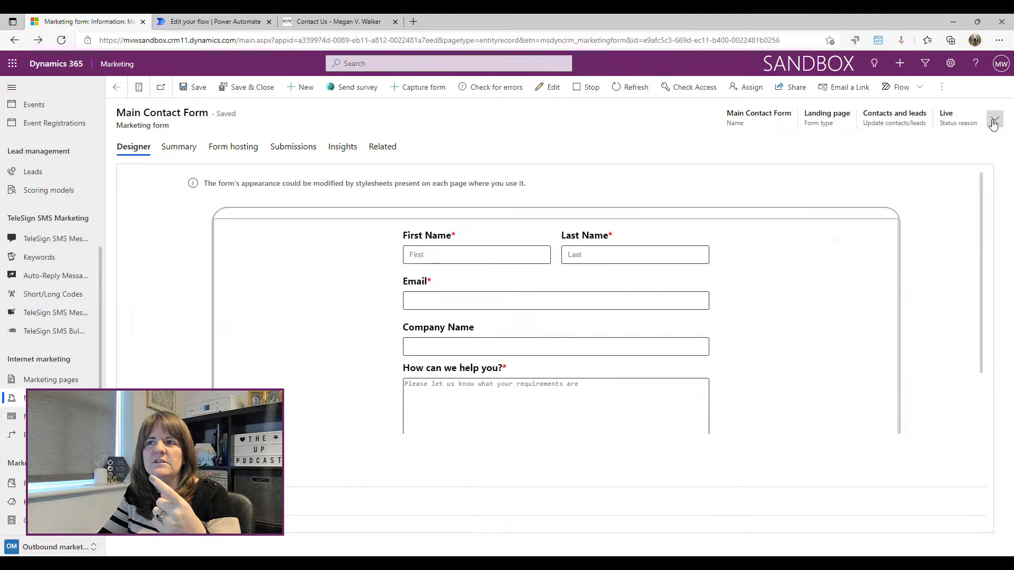
click(994, 121)
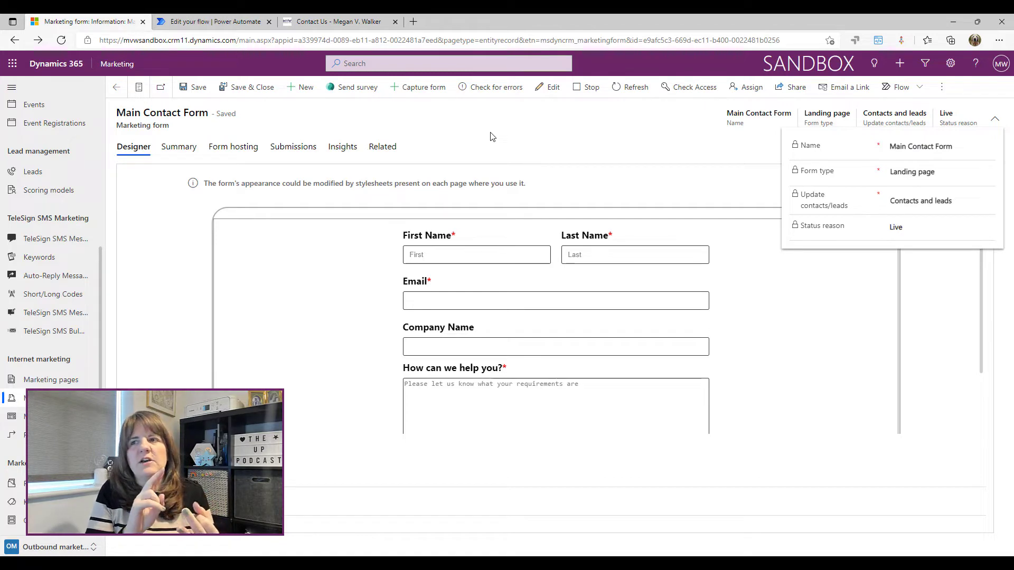
click(210, 20)
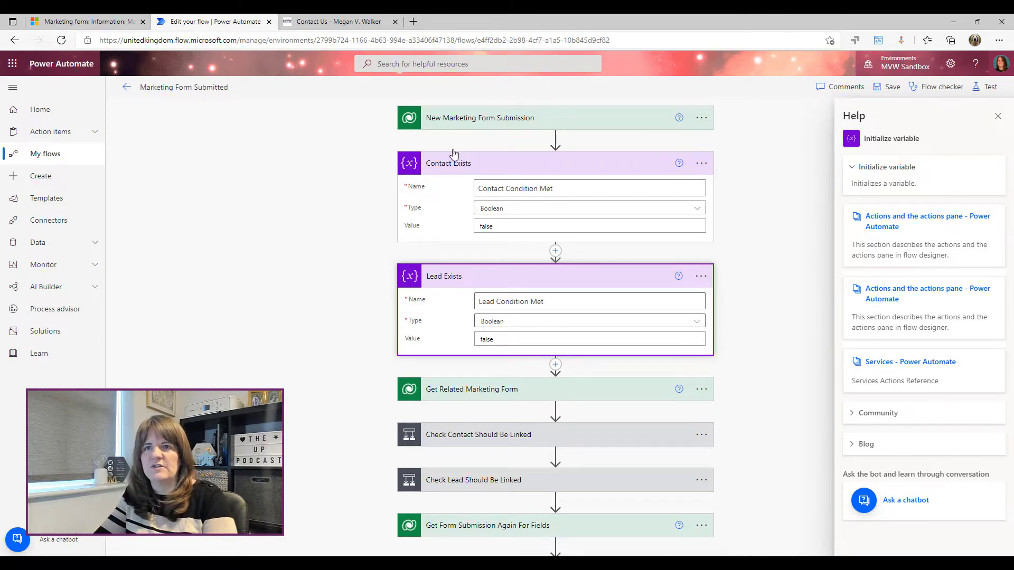
Collapse the Contact Exists and Lead Exists steps and expand Get Related Marketing Form
click(455, 193)
click(448, 165)
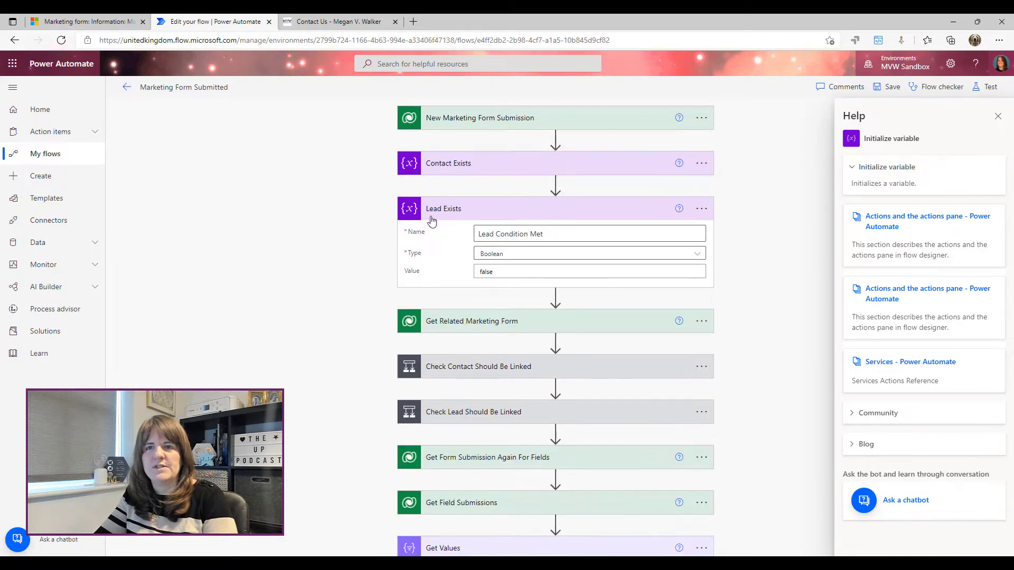
click(432, 216)
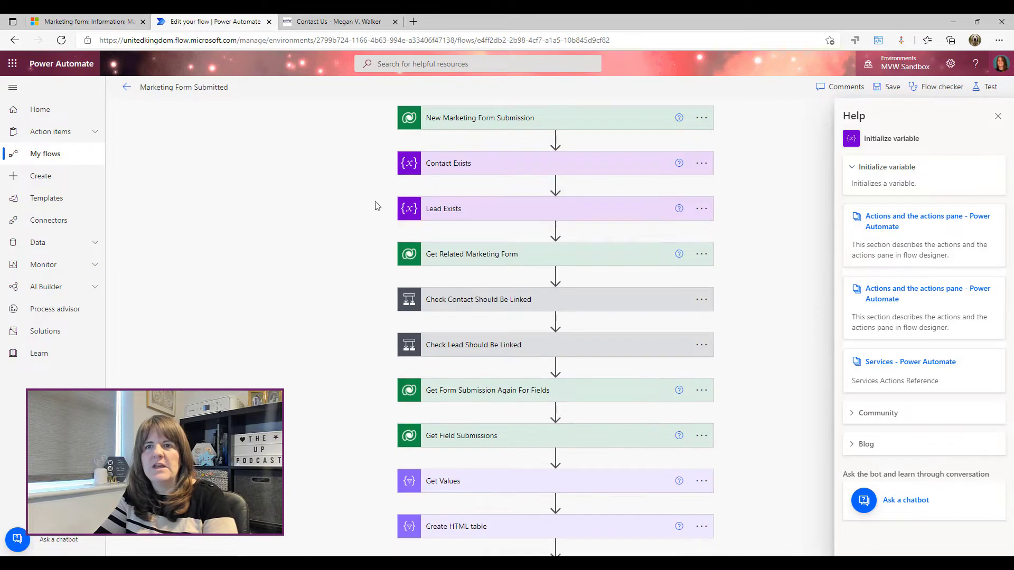
click(460, 261)
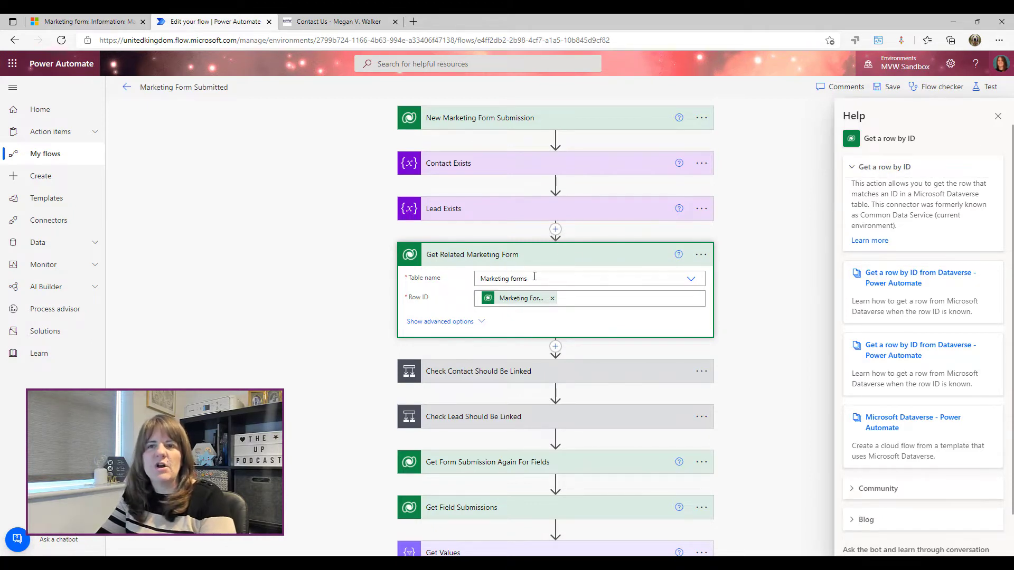
Check that Row ID uses the trigger's Marketing Form Id dynamic content, searching 'marketing form'
mouse_move(525, 300)
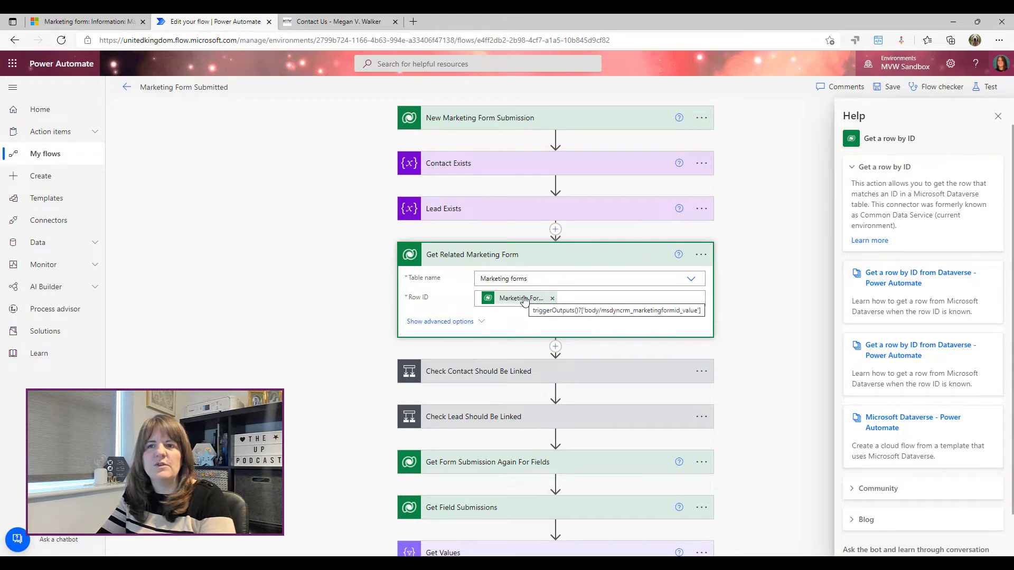
click(589, 299)
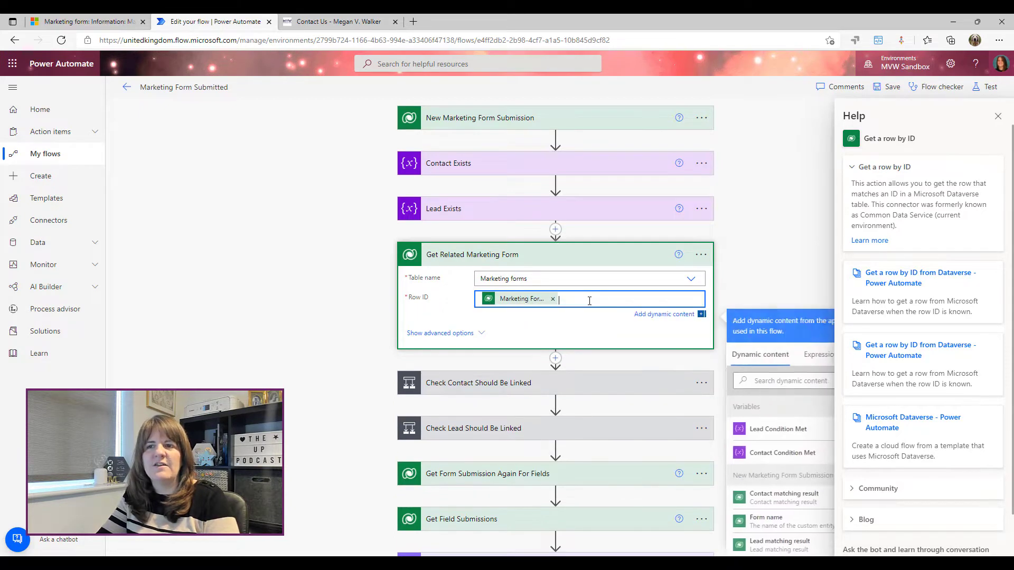
click(998, 117)
scroll(557, 216, down, 1)
click(591, 229)
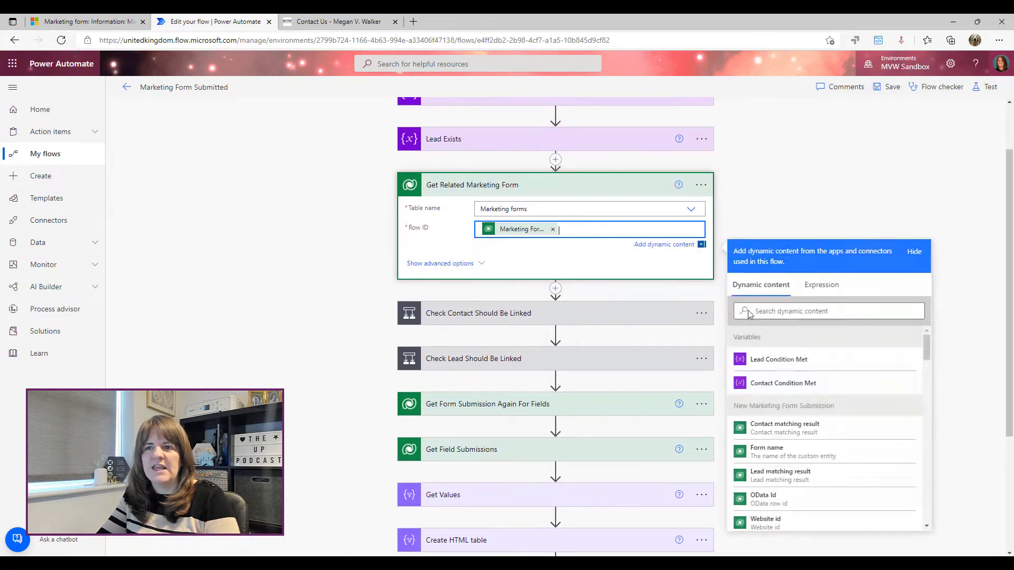
text(mak)
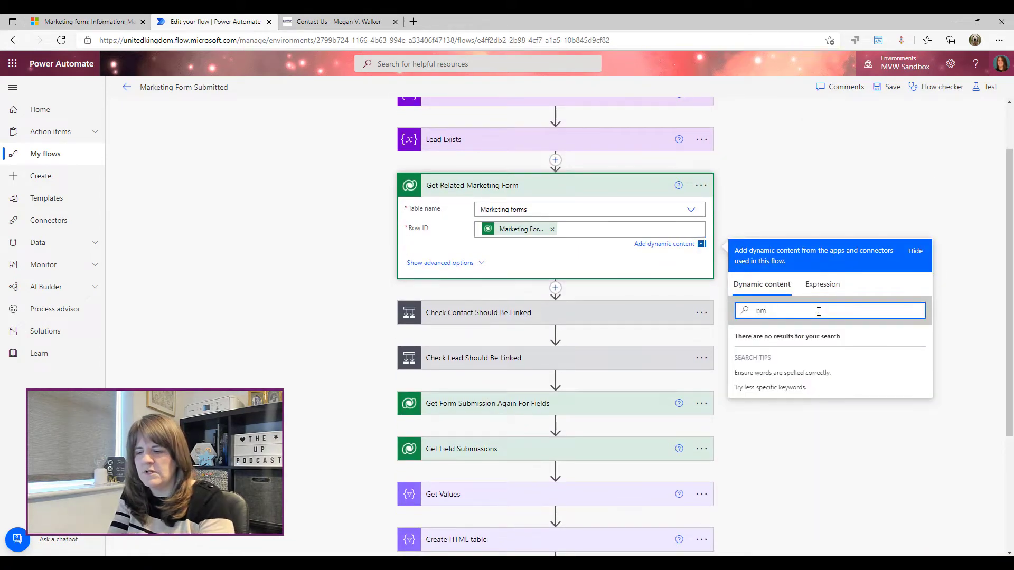
key(BackSpace)
key(BackSpace)
key(BackSpace)
text(mar)
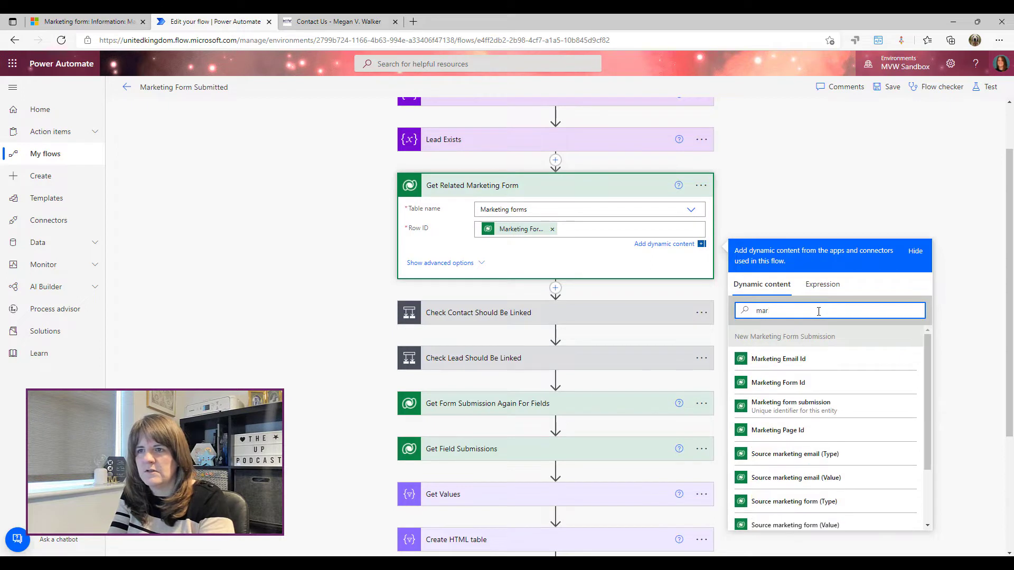
text(keting form)
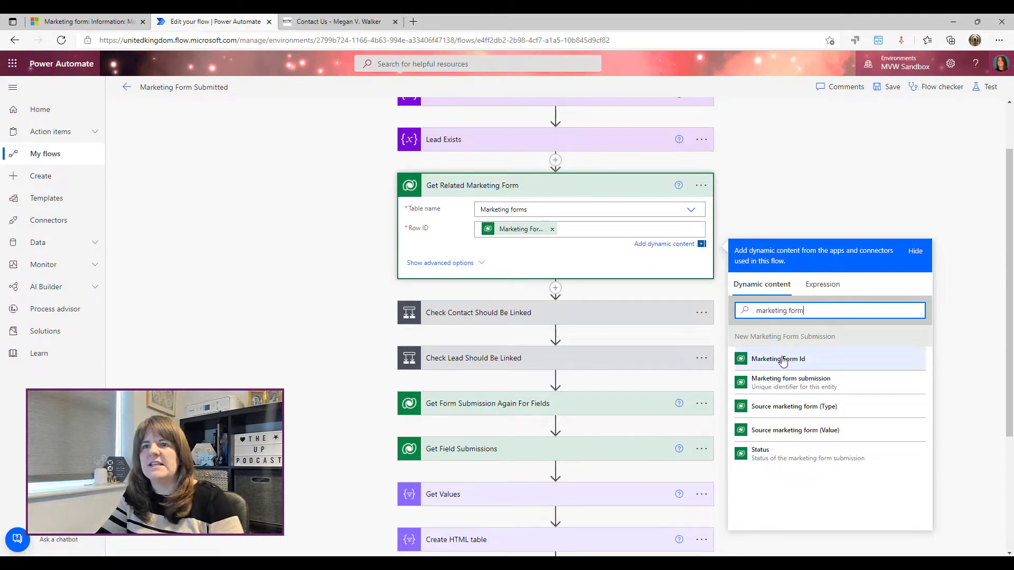
scroll(608, 201, up, 1)
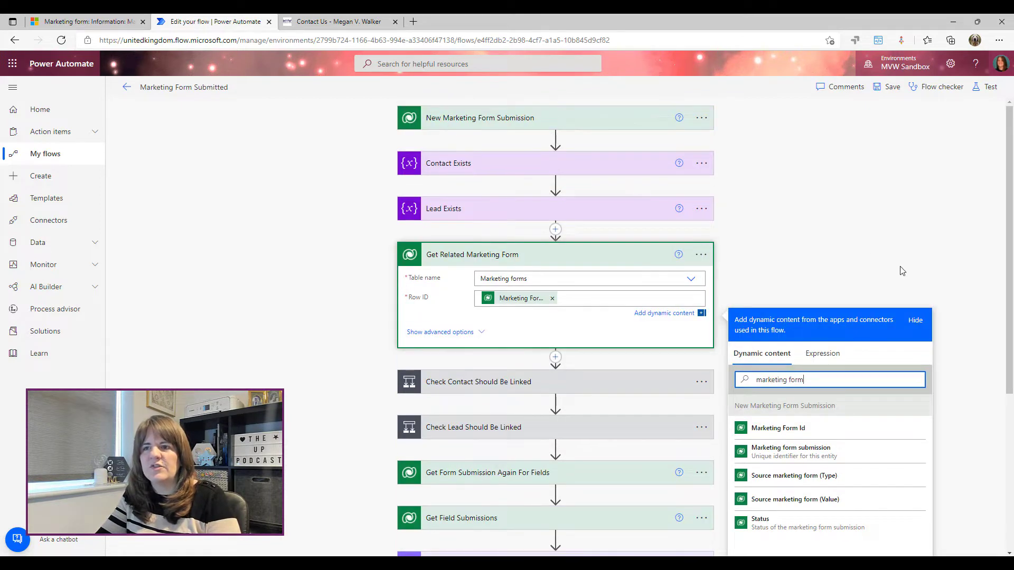
scroll(898, 270, down, 1)
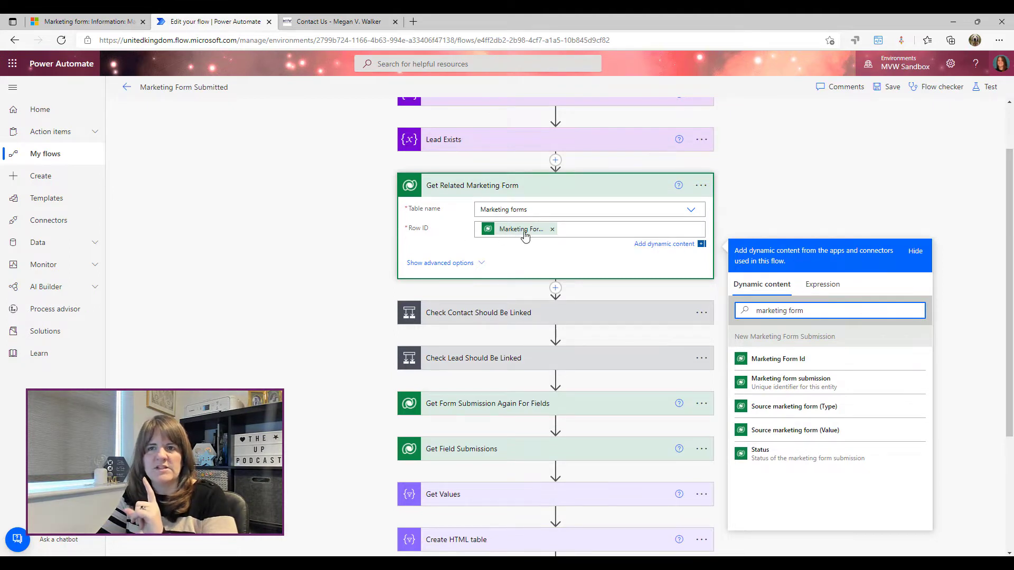
click(449, 192)
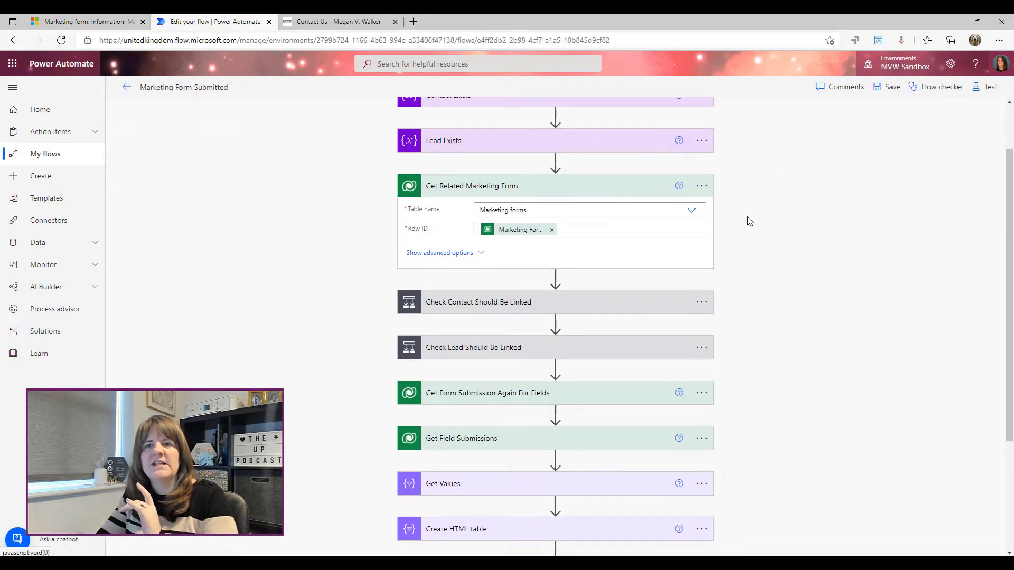
Expand Check Contact Should Be Linked and keep its update behavior 0 or 1 rows joined by Or
click(464, 235)
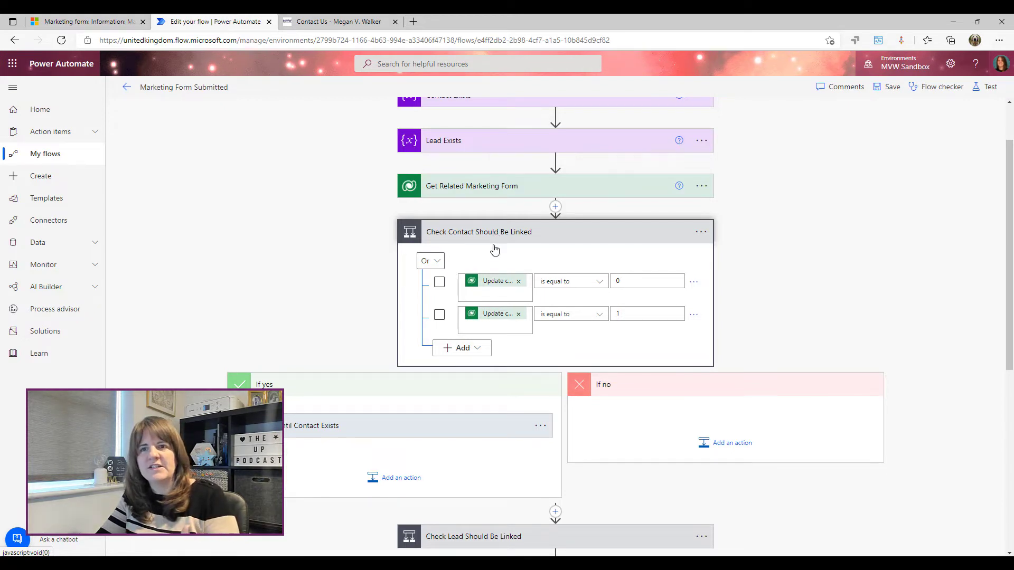
click(428, 262)
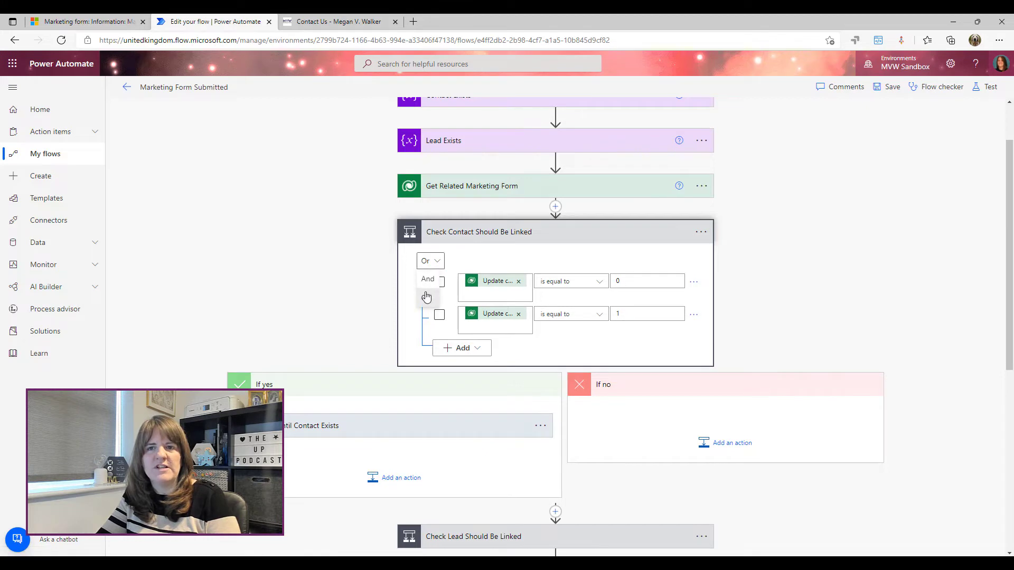
click(494, 255)
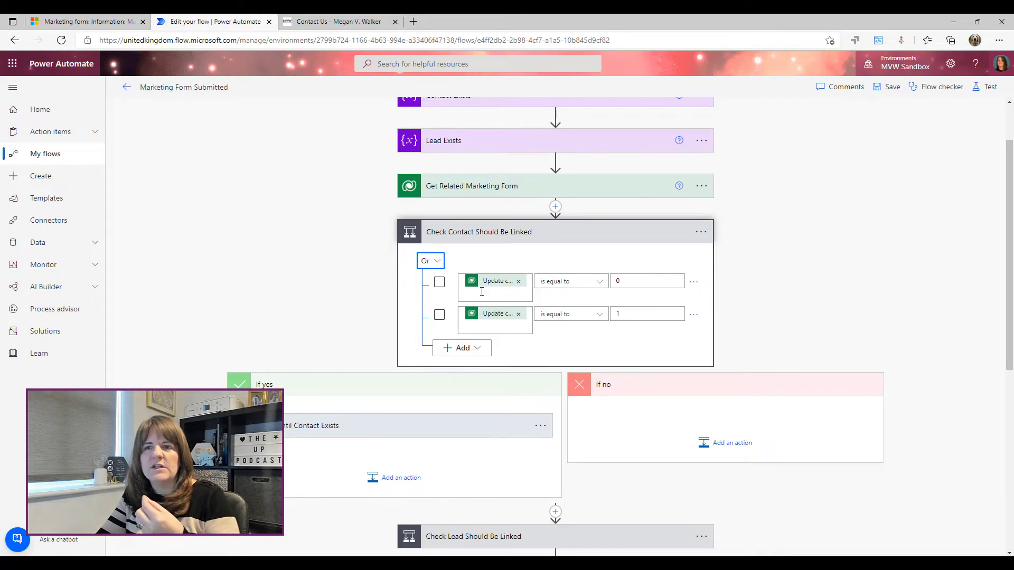
click(483, 286)
click(630, 372)
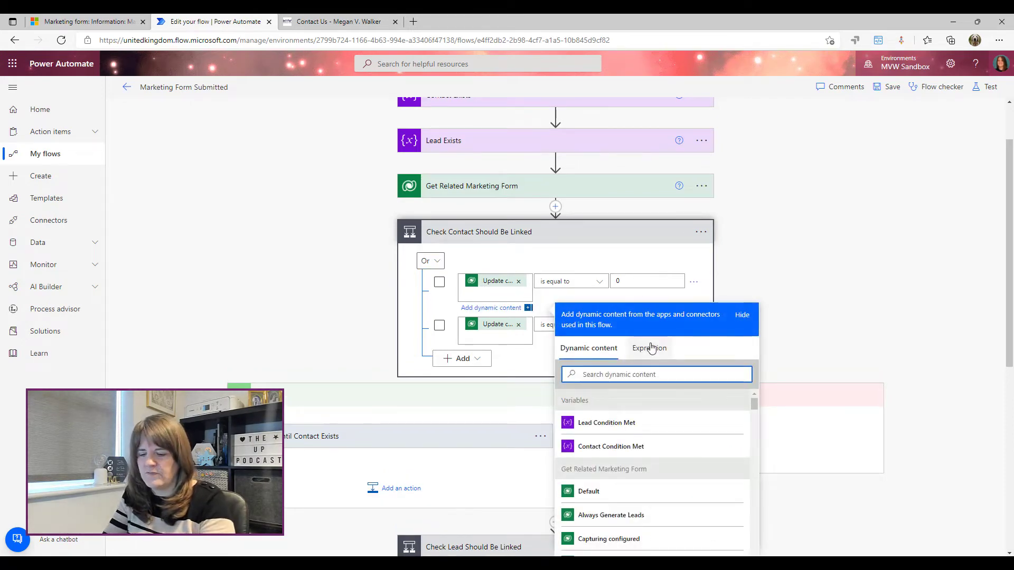
text(upda)
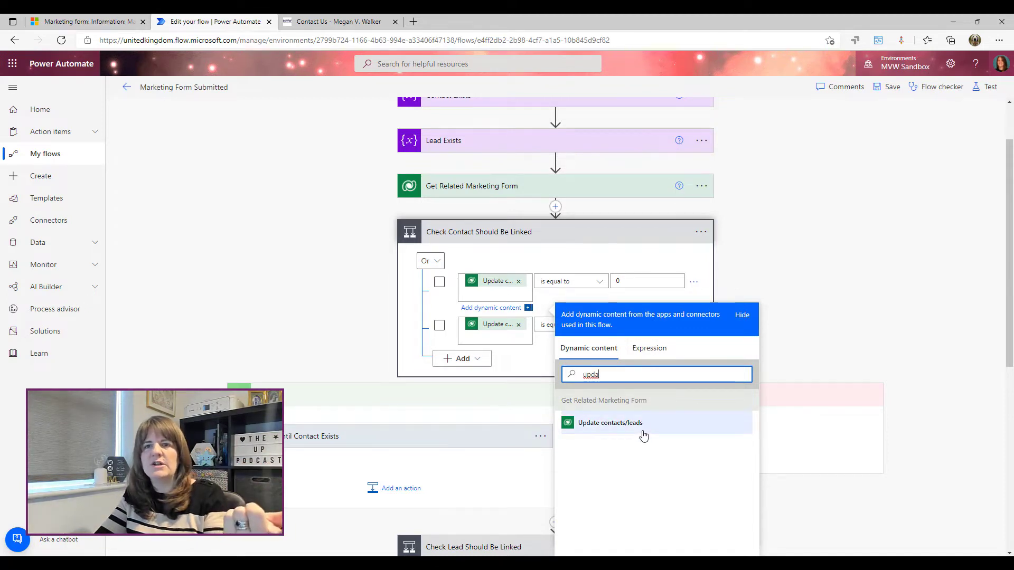
click(567, 261)
click(824, 286)
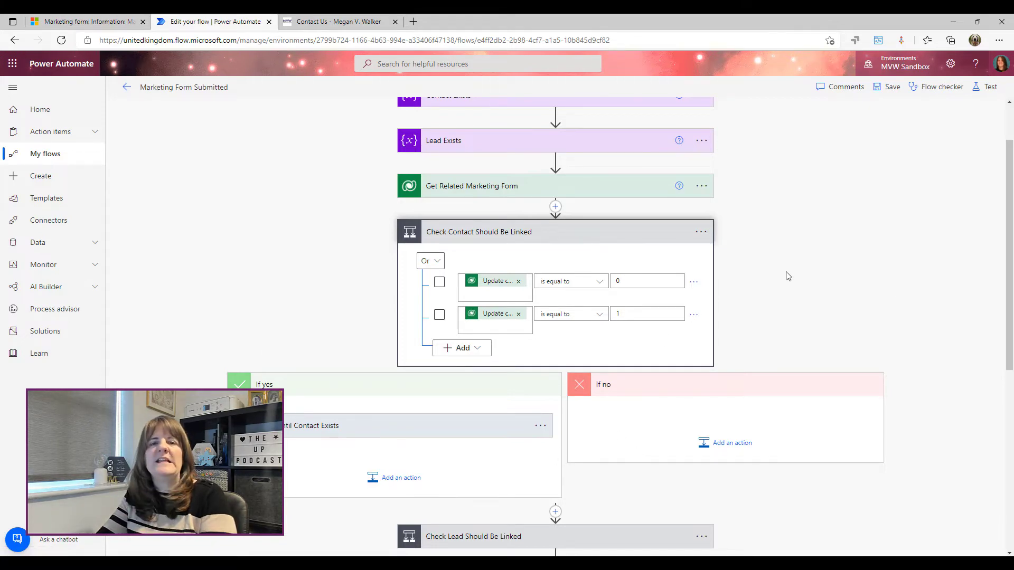
Expand the Do Until Contact Exists loop and review the Contact Exists variable's false Boolean value
scroll(769, 248, down, 3)
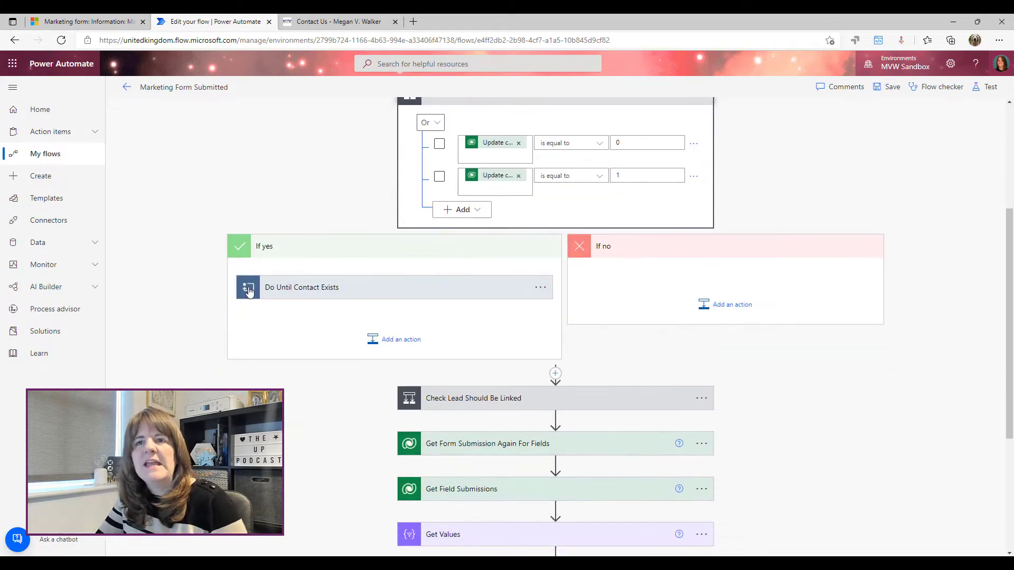
click(350, 292)
scroll(389, 293, down, 2)
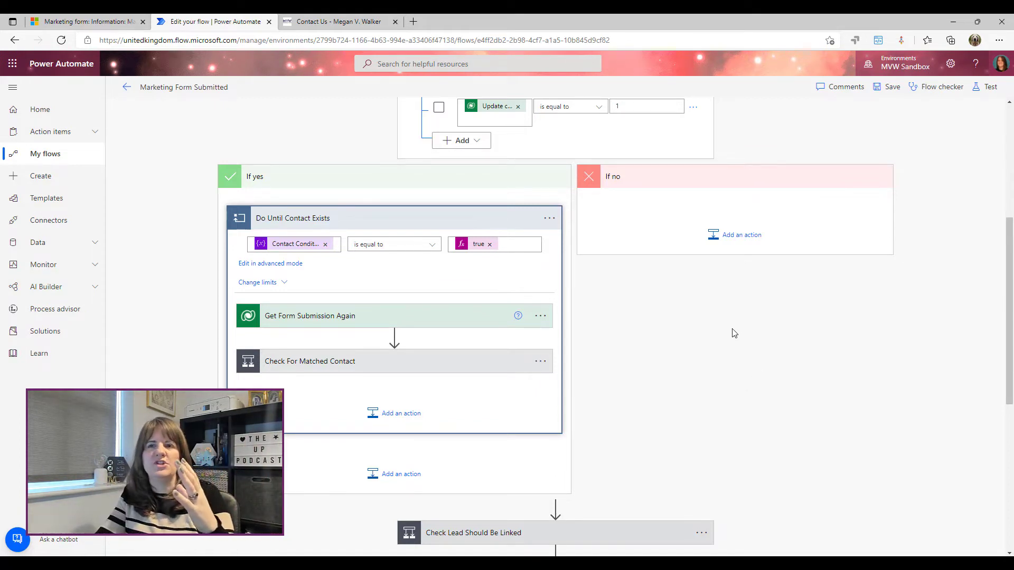
scroll(732, 333, up, 1)
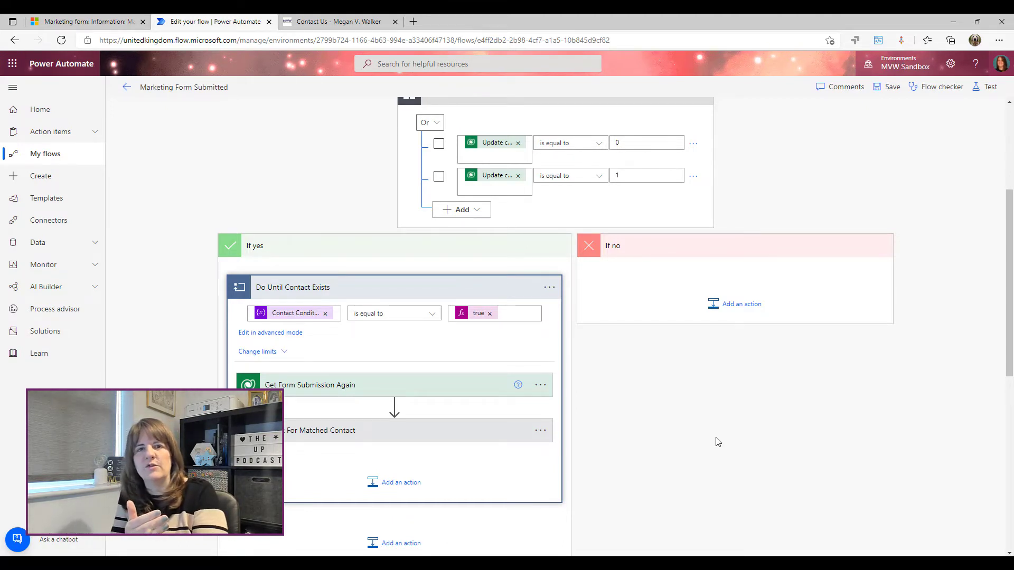
scroll(581, 385, down, 1)
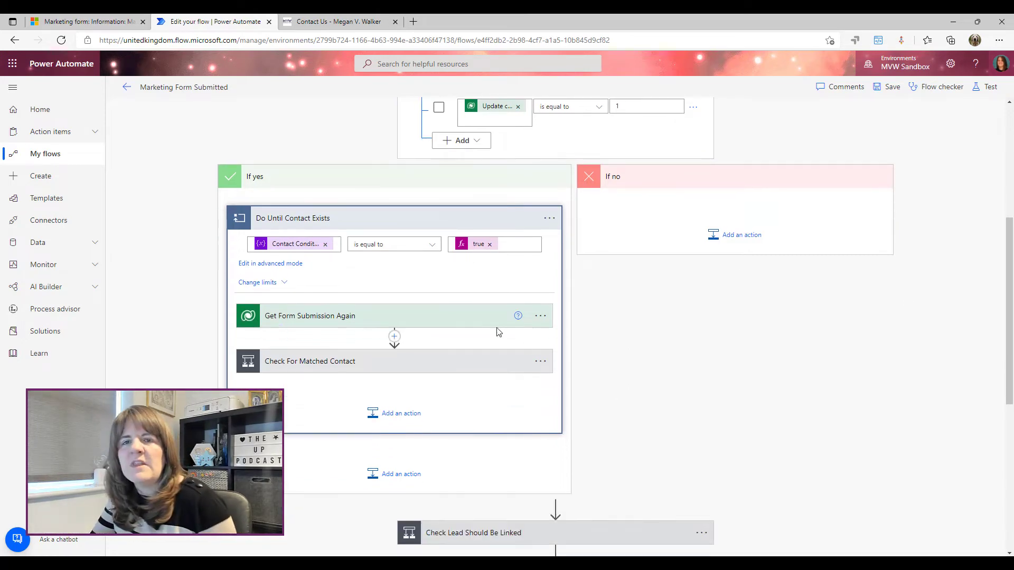
scroll(339, 243, down, 1)
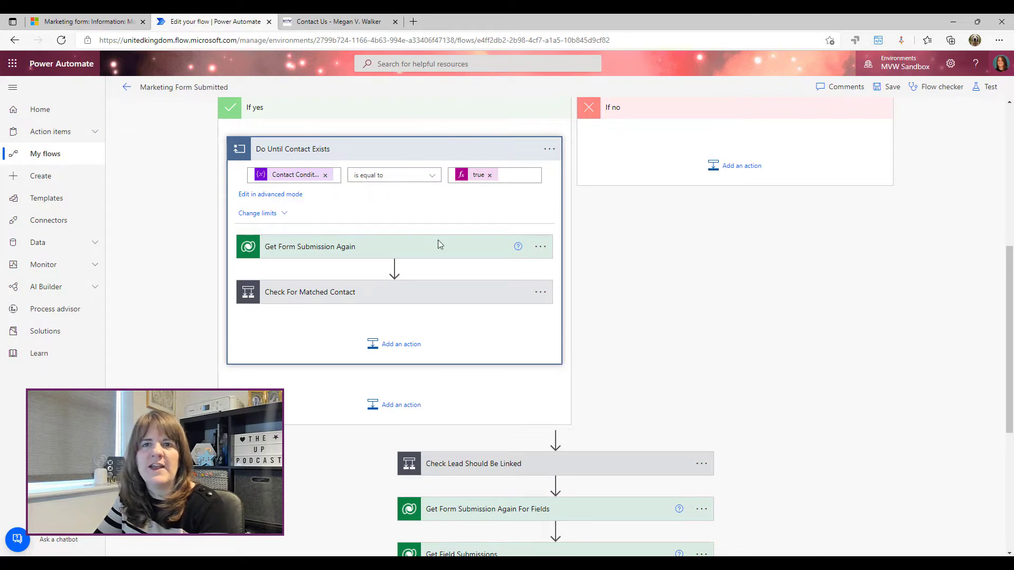
scroll(824, 309, up, 5)
click(465, 163)
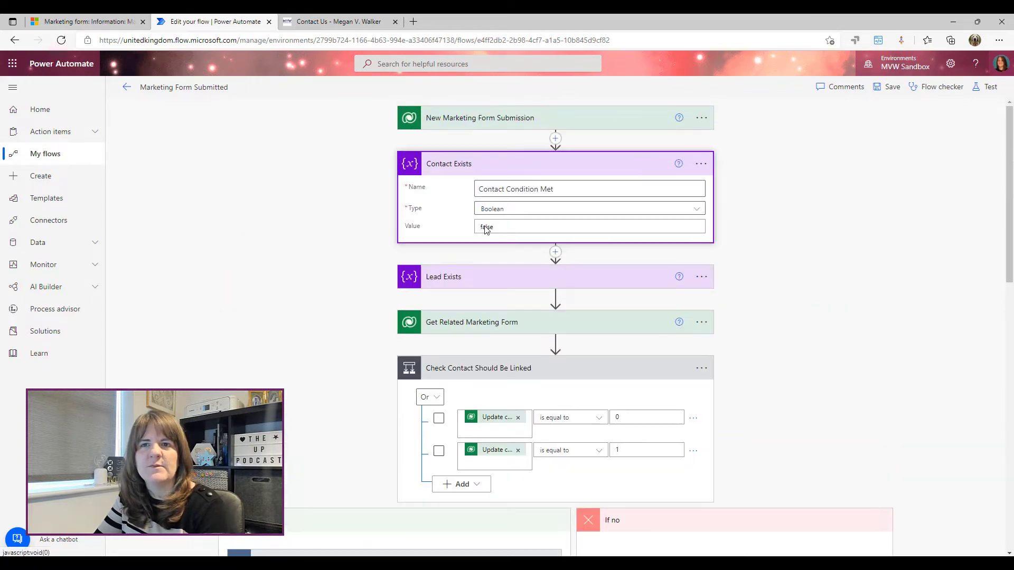
scroll(297, 244, down, 6)
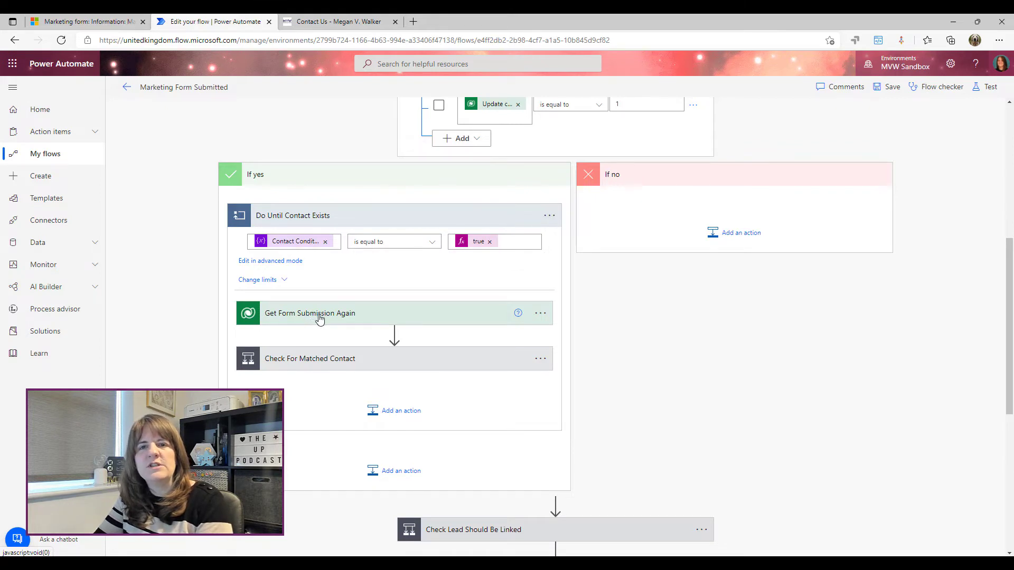
Expand Get Form Submission Again and Check For Matched Contact, reviewing the not-null test and 10-second wait
click(379, 319)
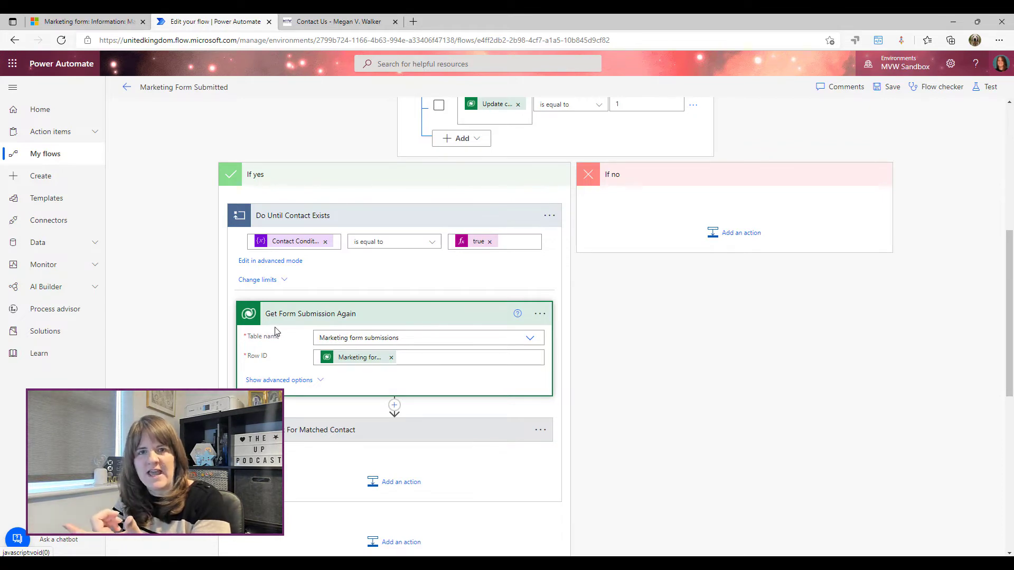
scroll(427, 394, down, 1)
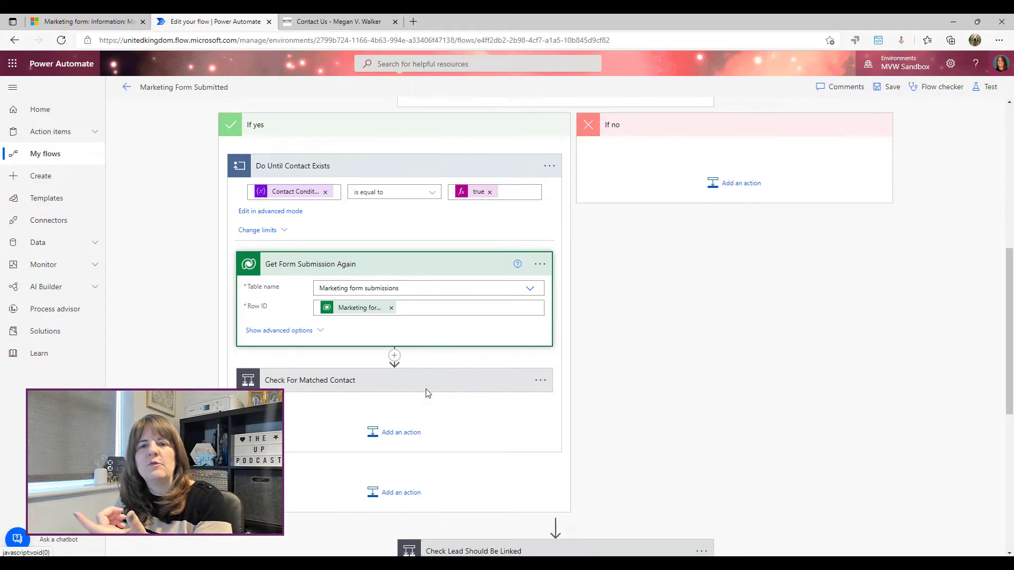
scroll(428, 394, down, 2)
click(319, 296)
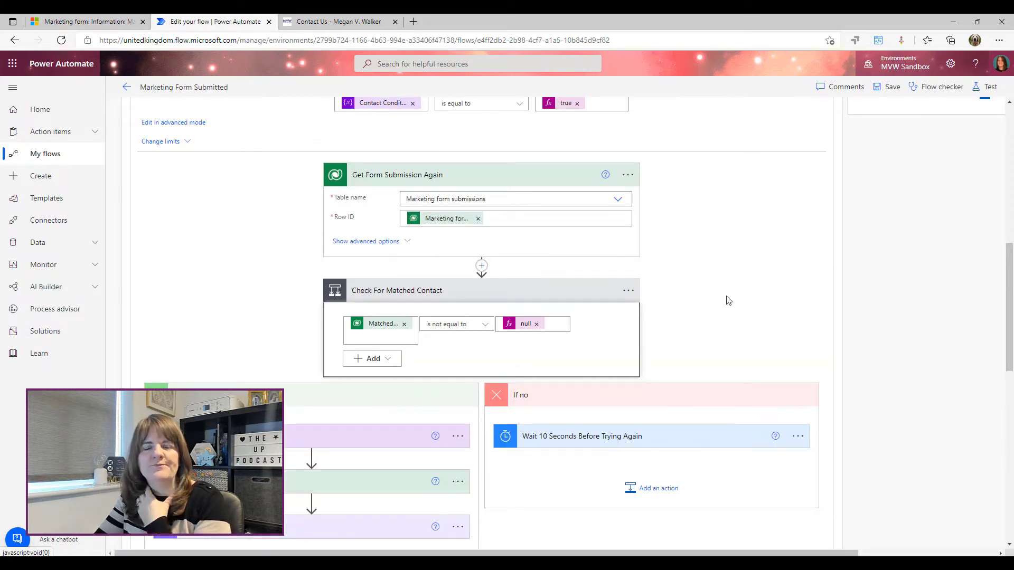
scroll(771, 296, down, 2)
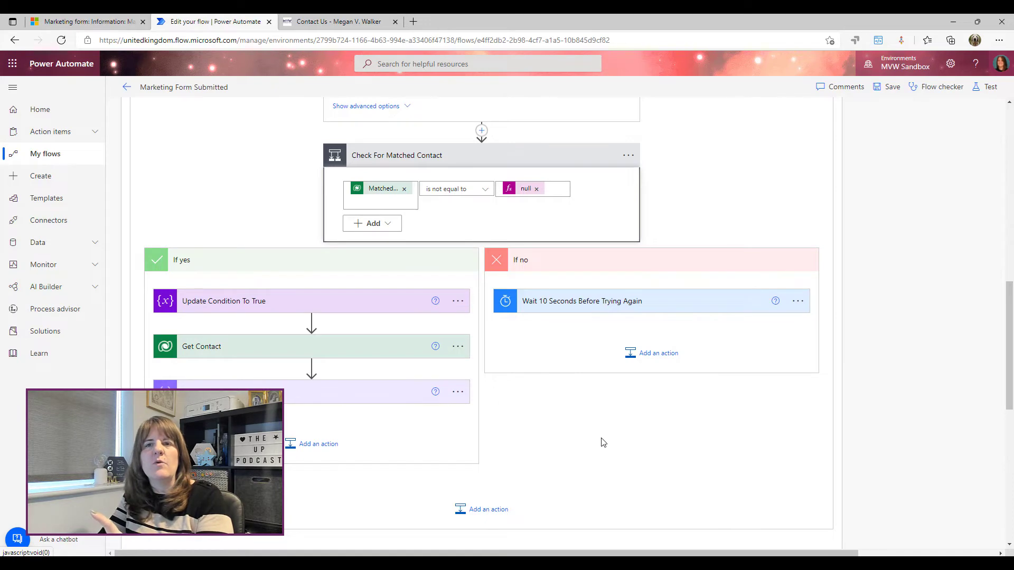
scroll(604, 443, up, 4)
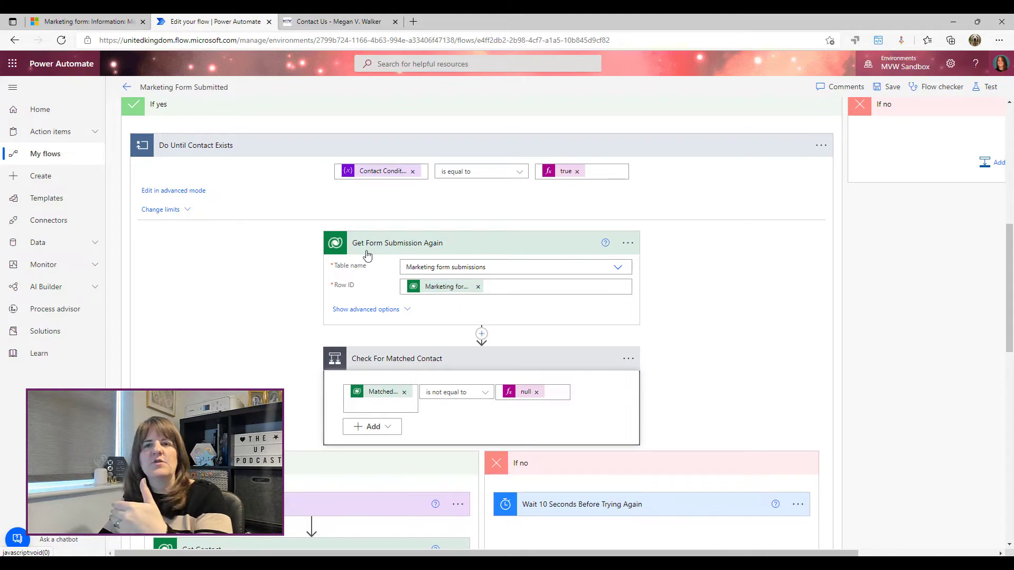
scroll(385, 259, down, 3)
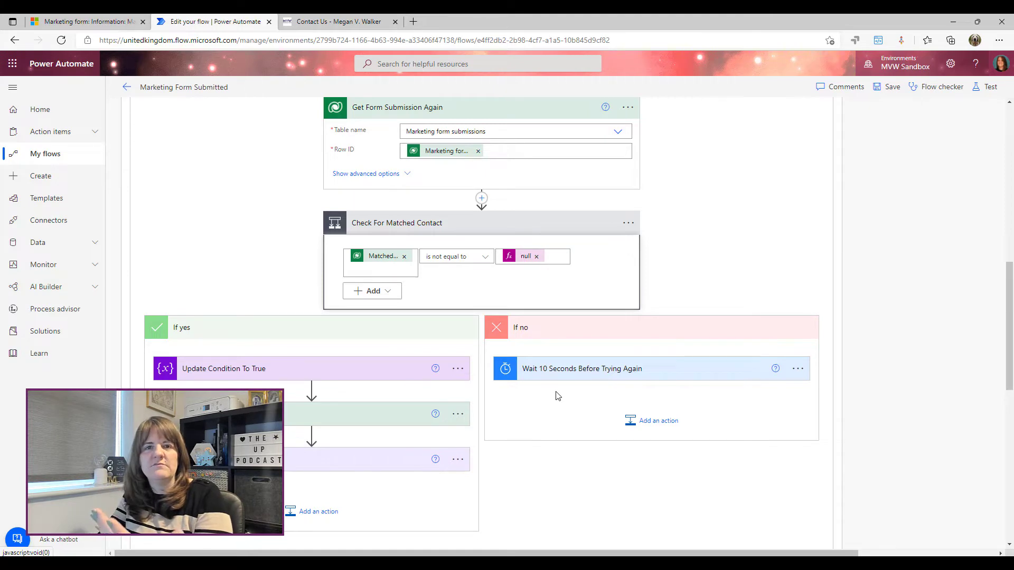
scroll(640, 276, up, 2)
scroll(604, 277, down, 2)
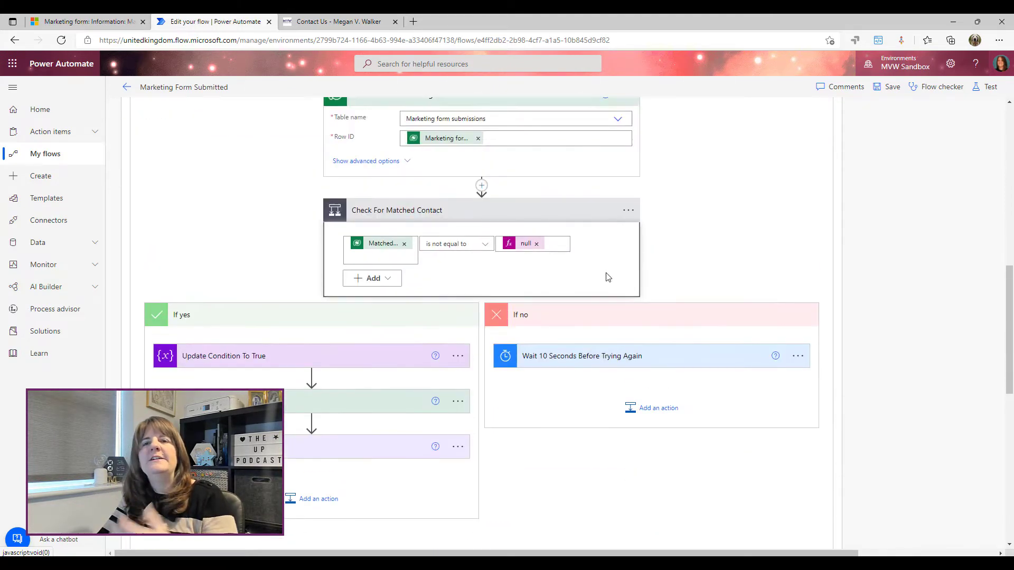
Show the Do Until loop's limits, Count 10 and Timeout PT1H, and inspect the Count value
scroll(604, 276, up, 2)
click(192, 151)
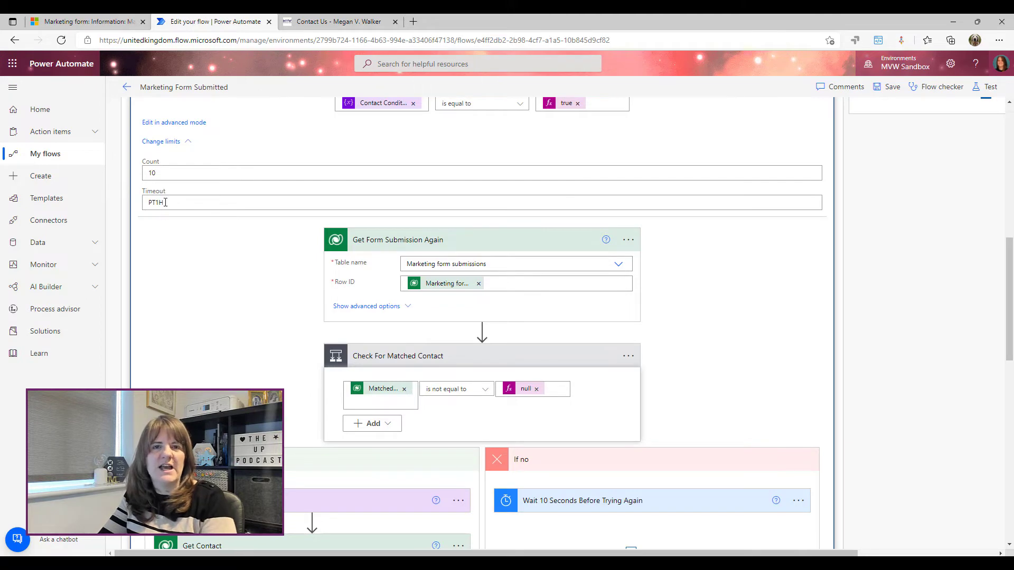
double_click(177, 174)
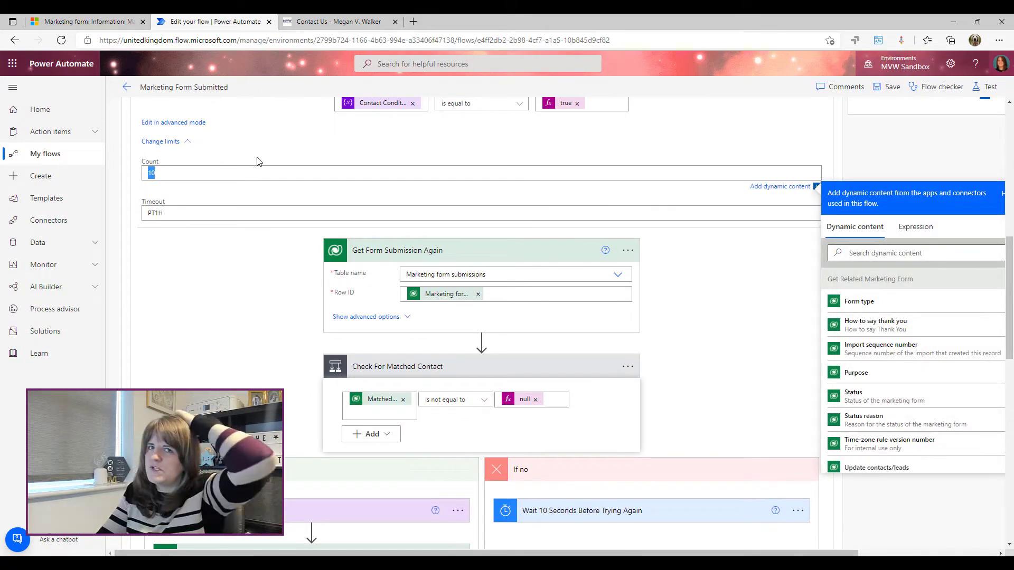
click(750, 364)
scroll(756, 349, down, 3)
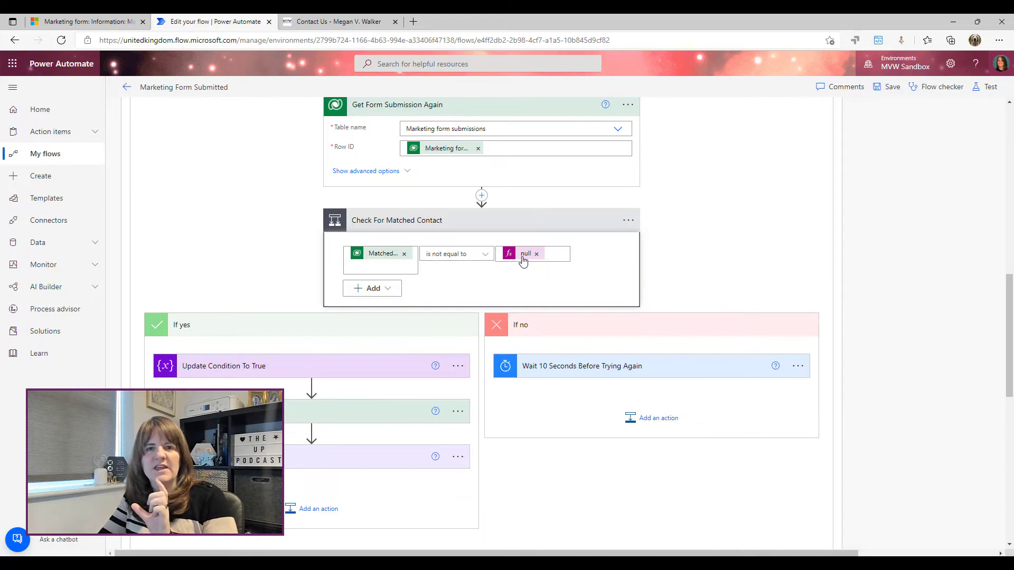
scroll(323, 251, down, 3)
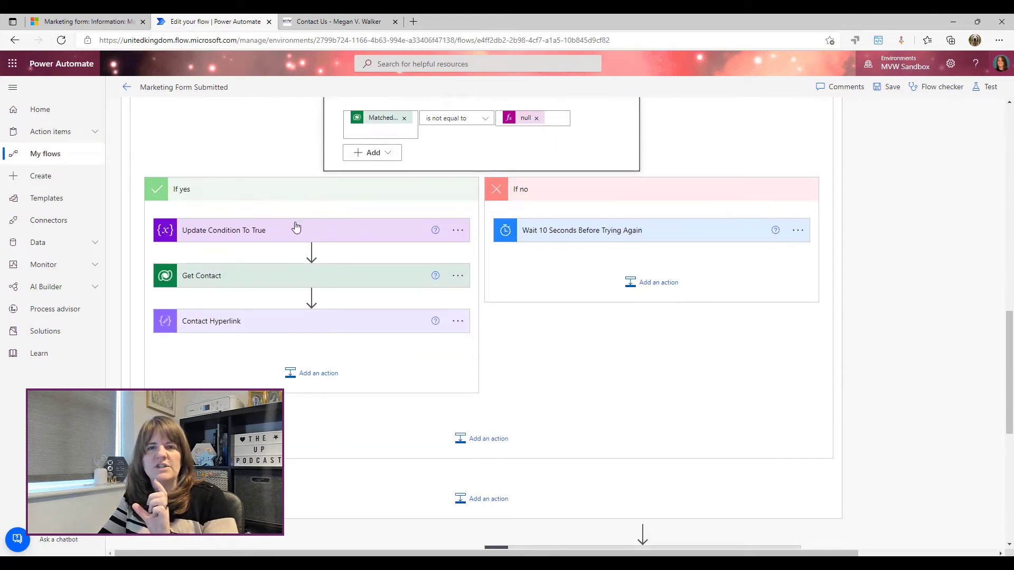
scroll(294, 227, down, 2)
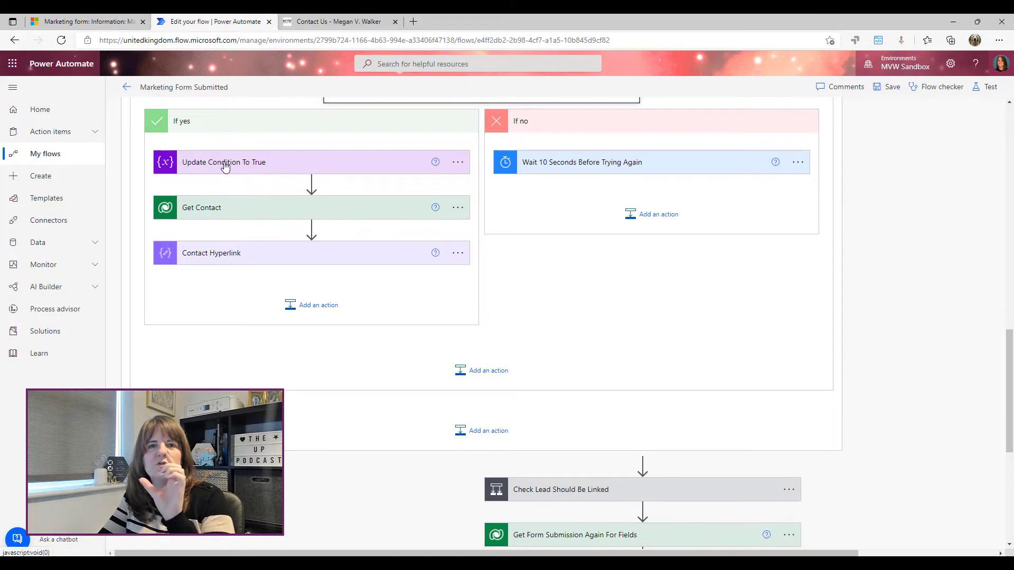
click(226, 166)
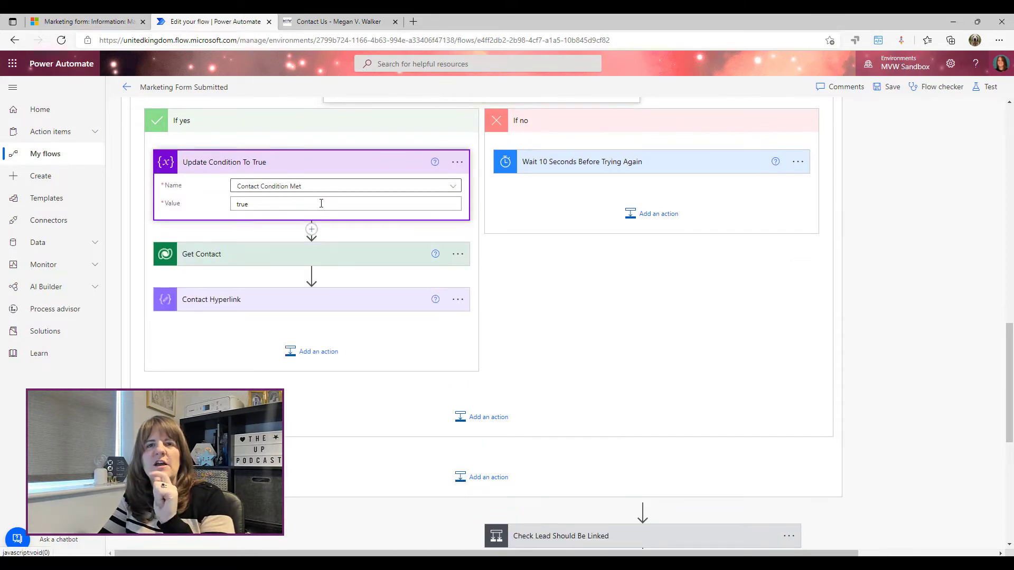
click(268, 207)
double_click(269, 207)
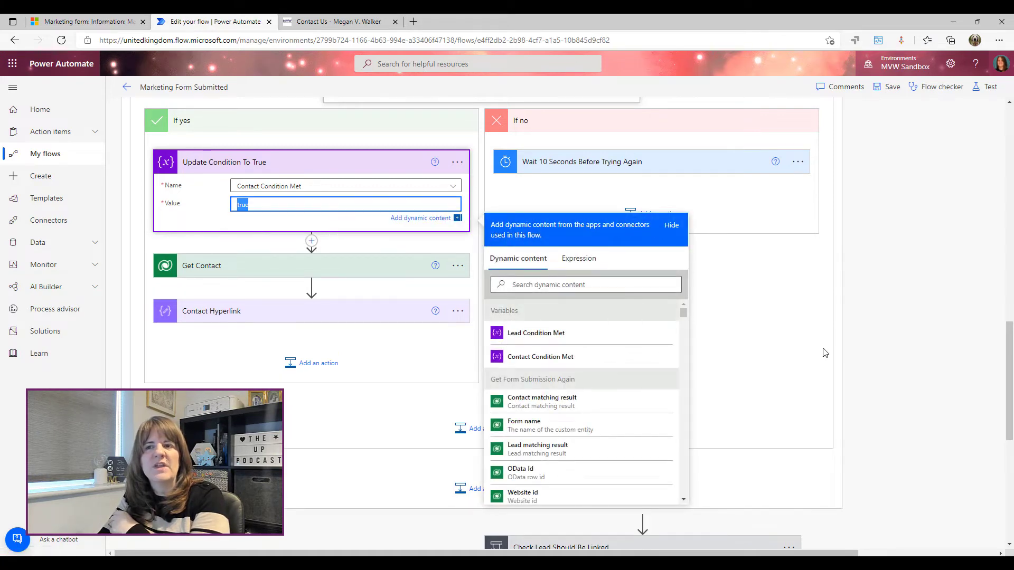
click(437, 355)
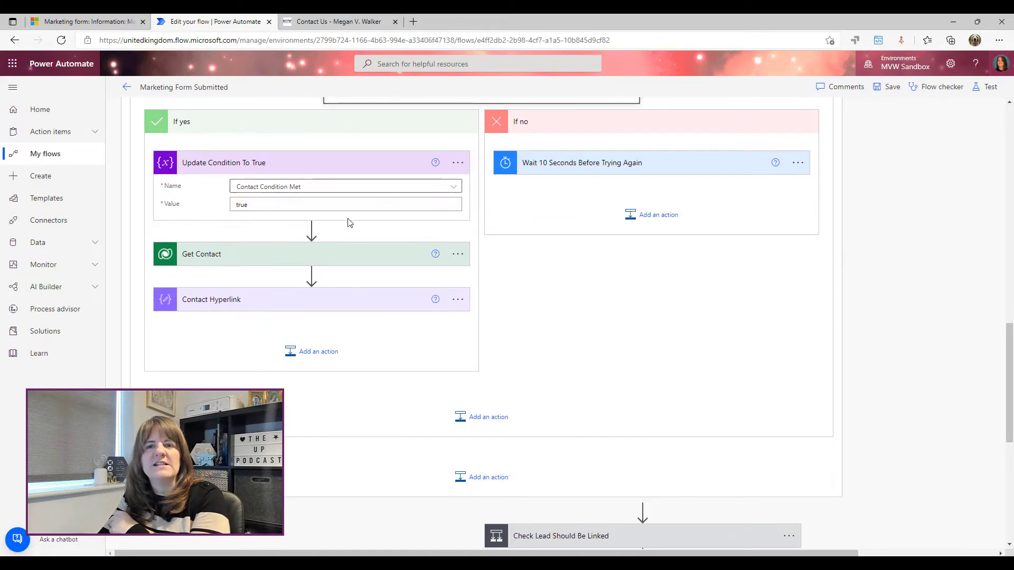
scroll(578, 387, up, 3)
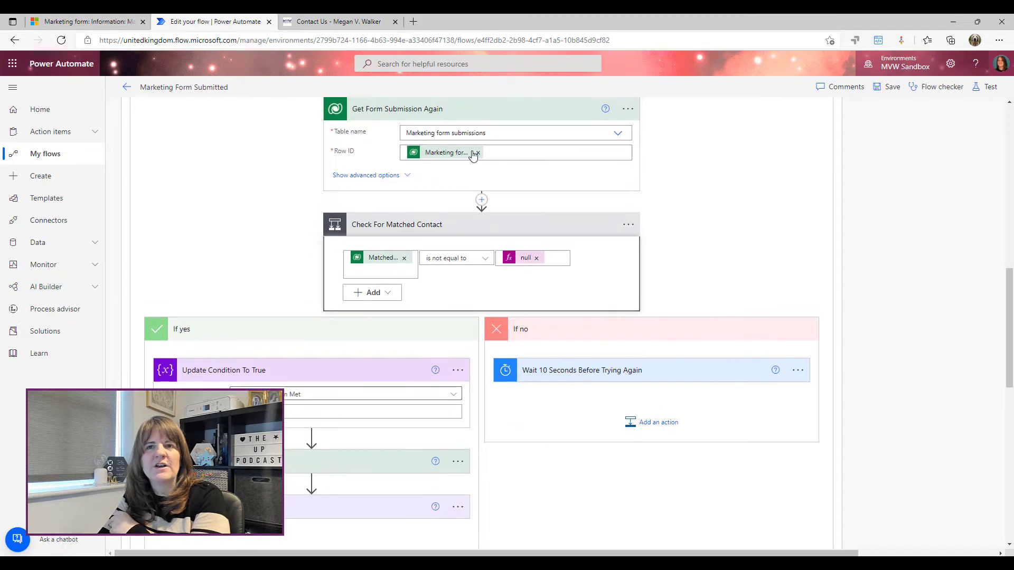
scroll(475, 291, up, 3)
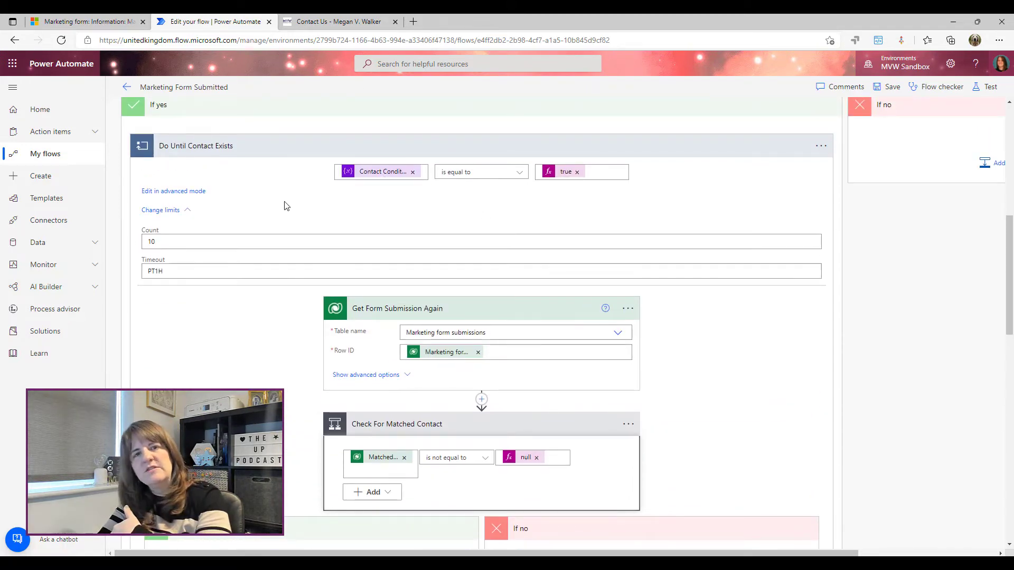
scroll(292, 220, down, 2)
scroll(287, 219, down, 2)
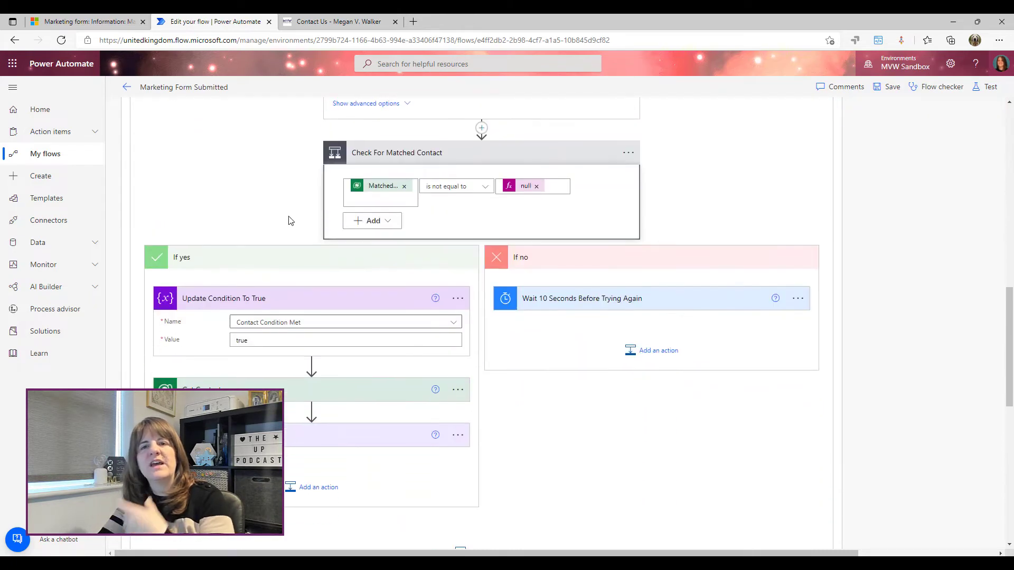
scroll(287, 219, up, 5)
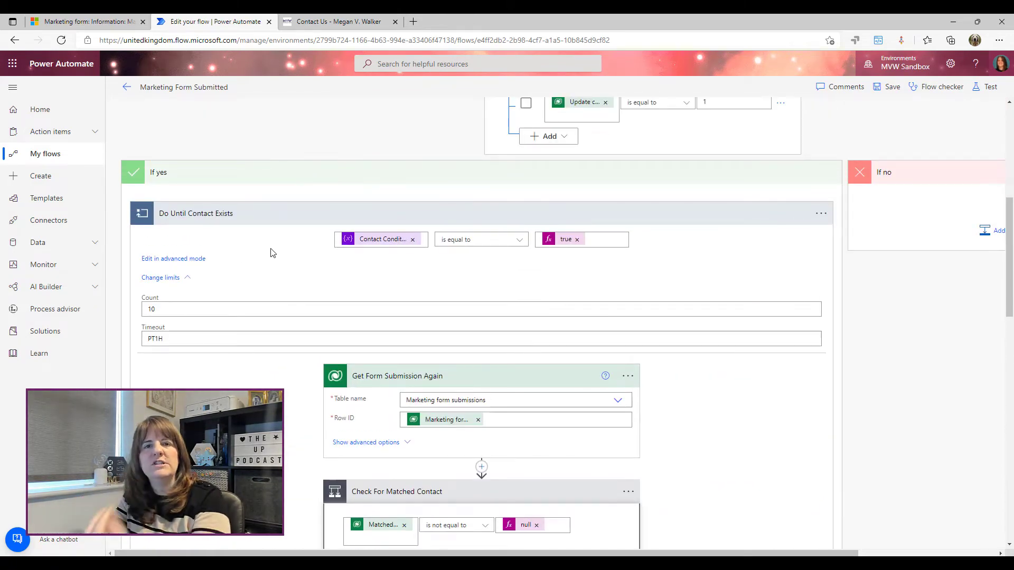
scroll(280, 257, down, 5)
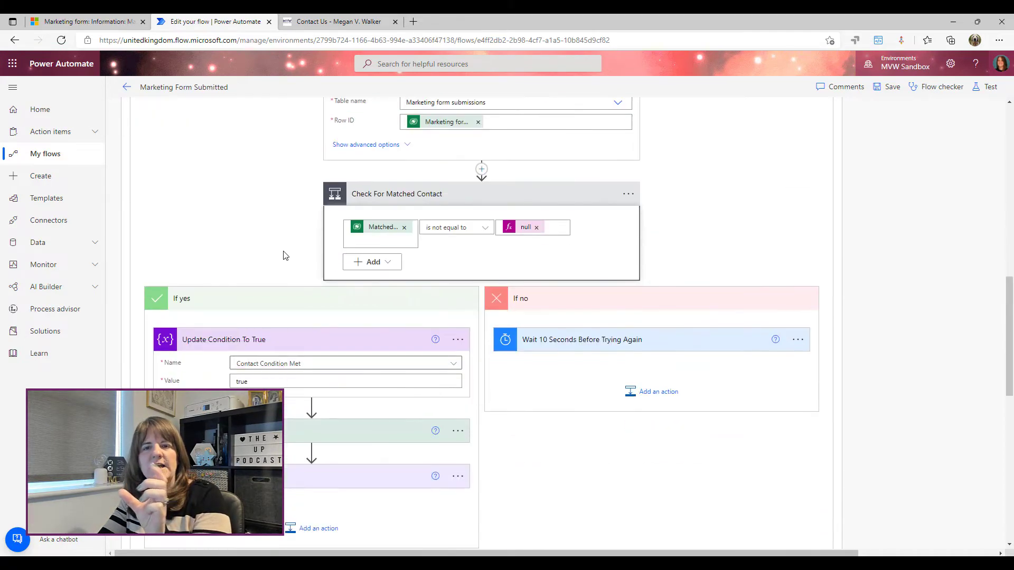
scroll(286, 255, down, 2)
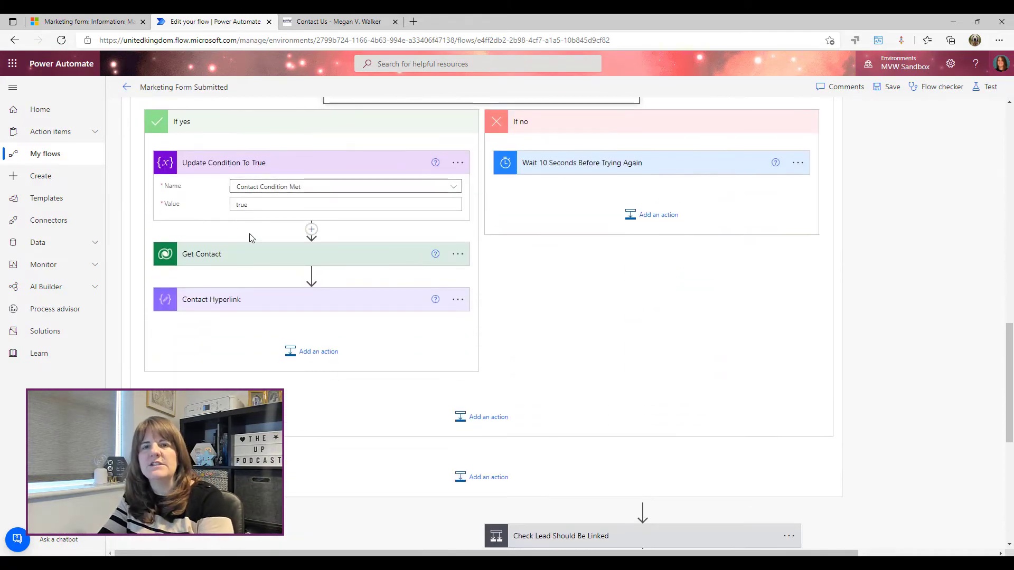
scroll(255, 237, down, 2)
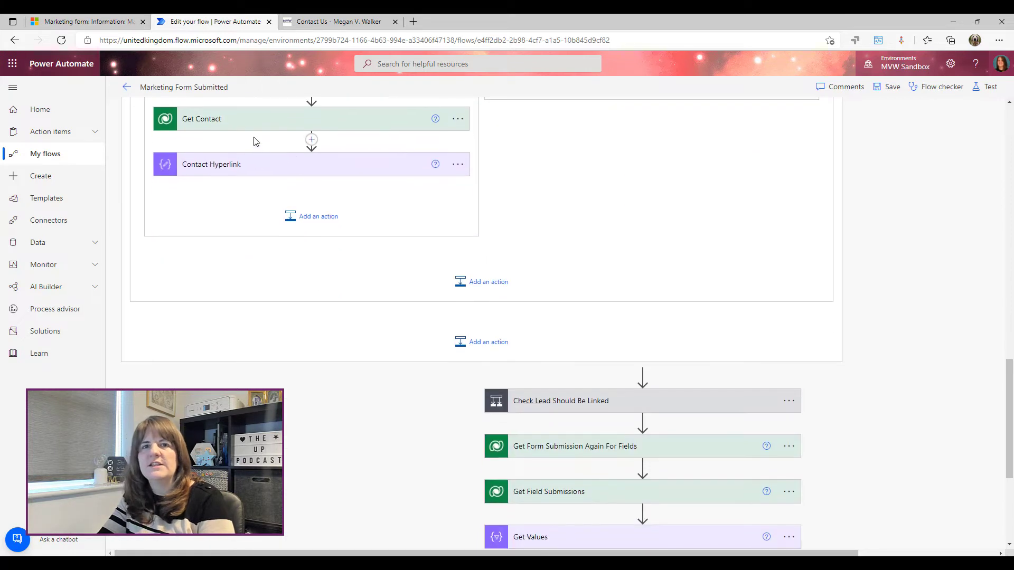
Expand the Get Contact and Contact Hyperlink steps to view their settings
click(244, 119)
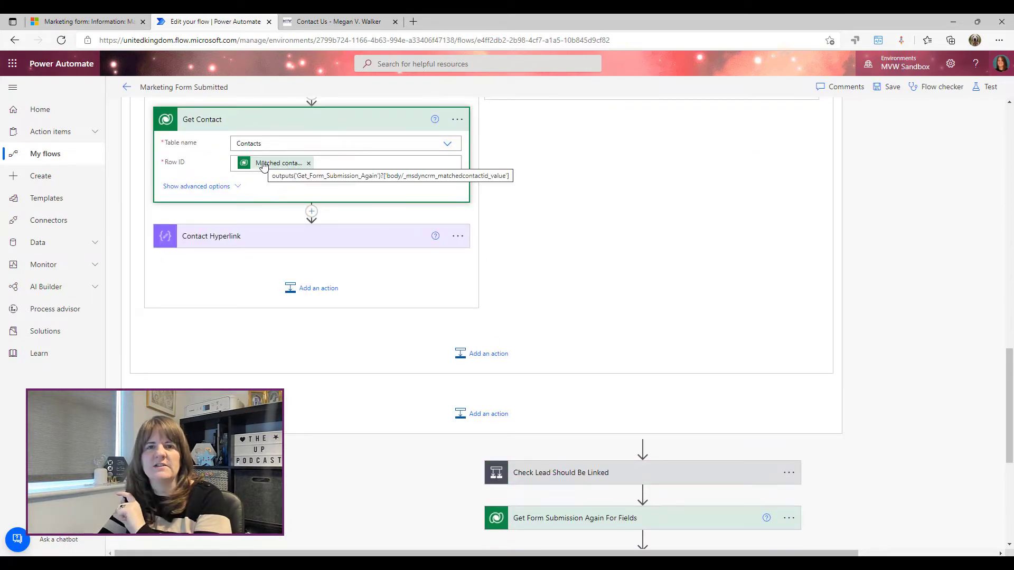
click(253, 235)
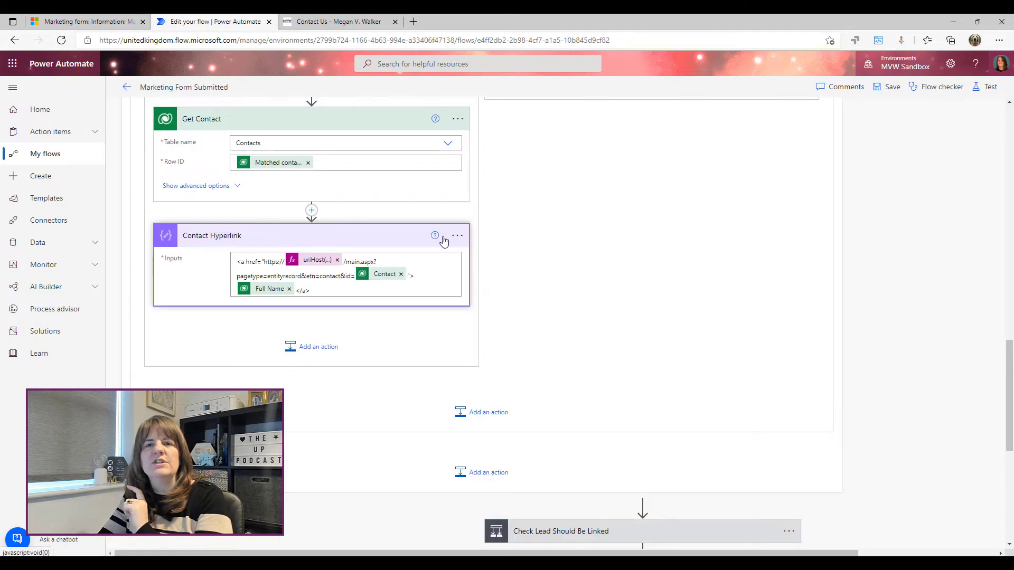
scroll(539, 279, down, 1)
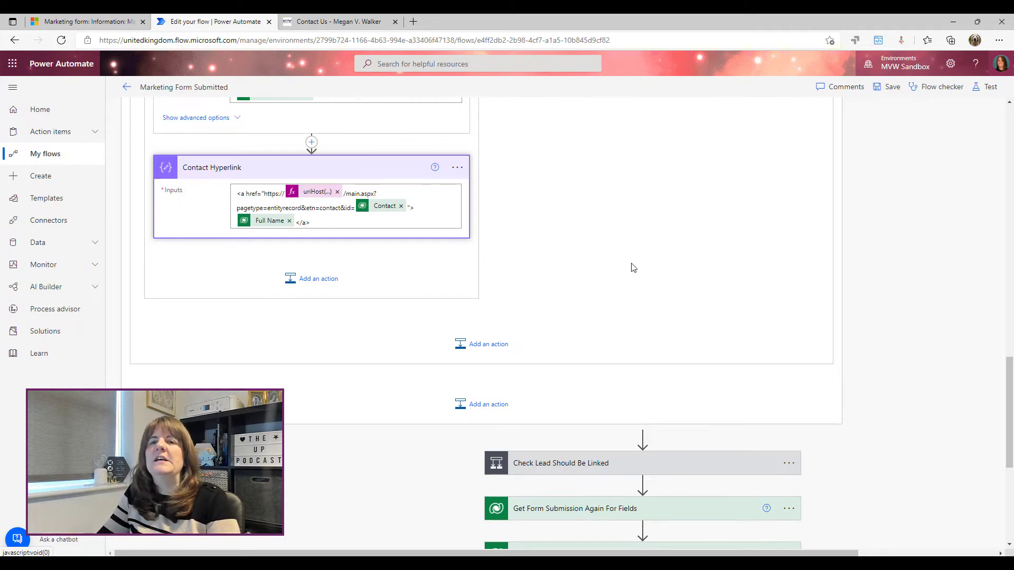
Collapse Check Contact Should Be Linked and expand Check Lead Should Be Linked to show its Or rules
scroll(664, 259, up, 15)
scroll(561, 268, up, 5)
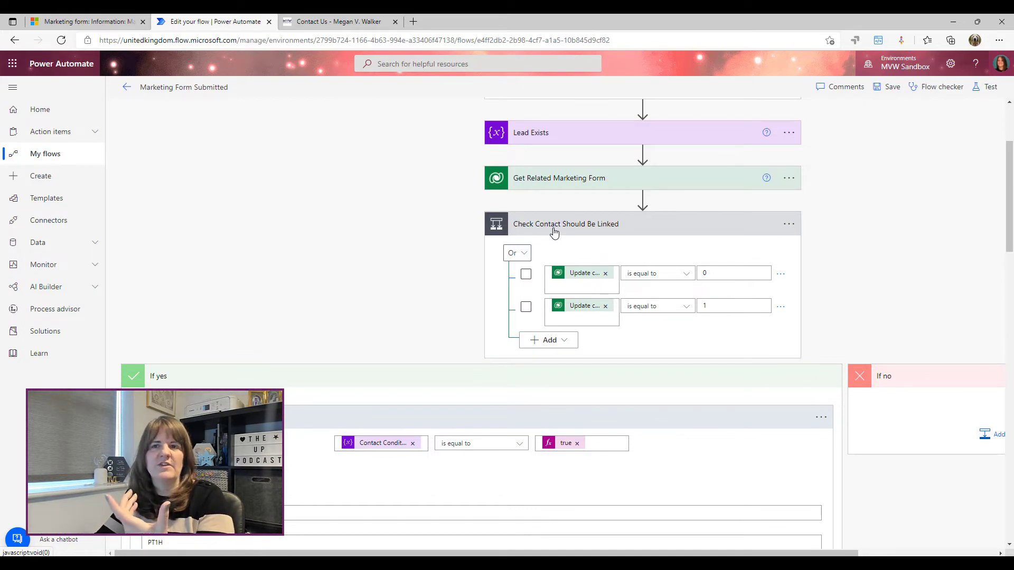
click(554, 233)
click(538, 270)
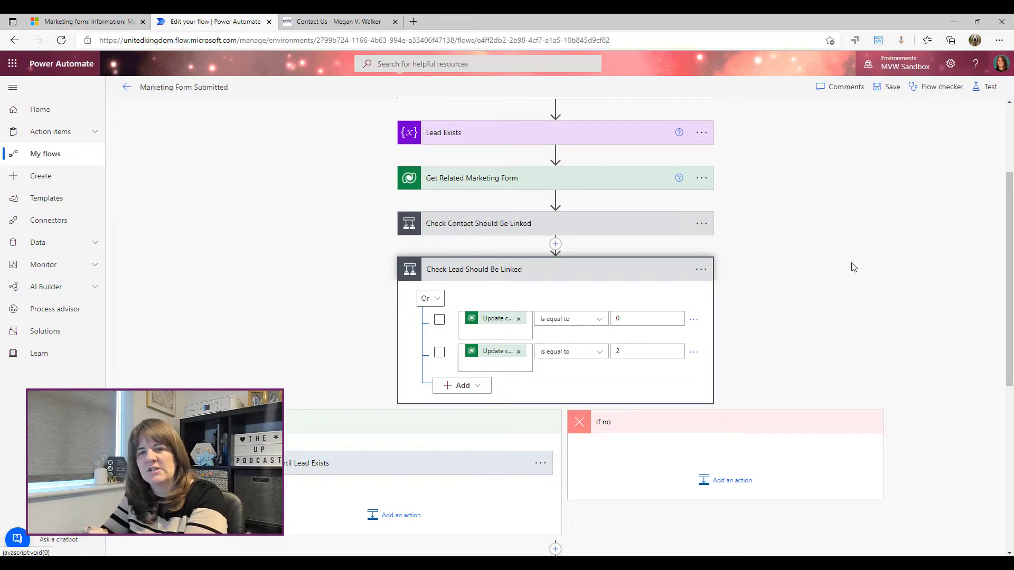
scroll(667, 315, down, 3)
click(385, 326)
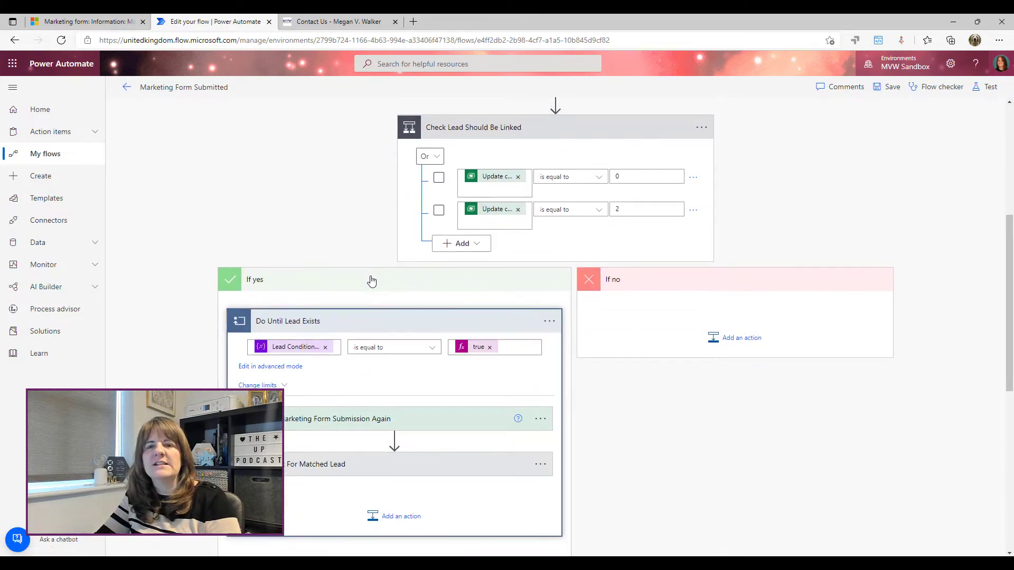
scroll(359, 285, down, 1)
scroll(310, 285, down, 1)
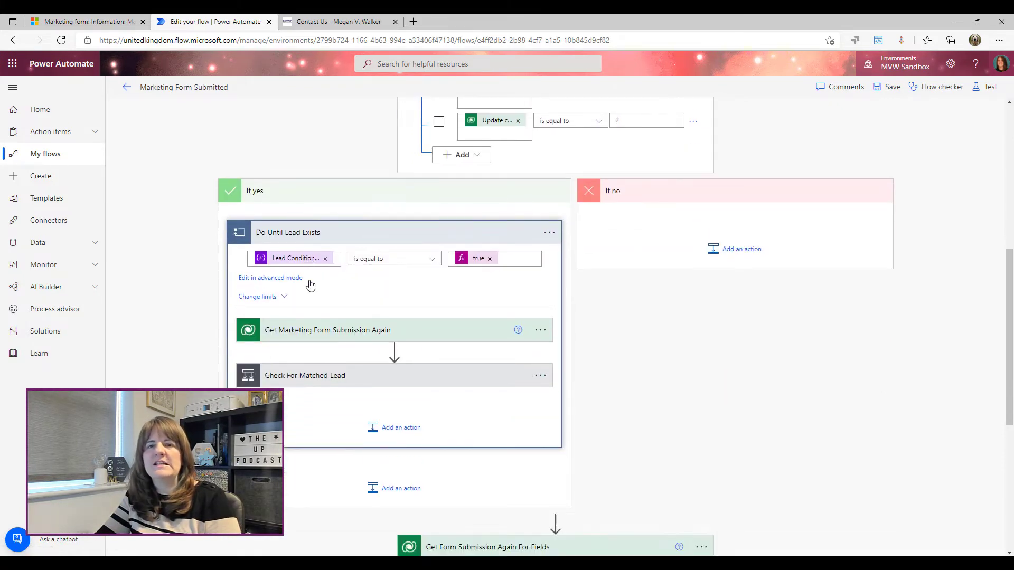
scroll(310, 285, down, 1)
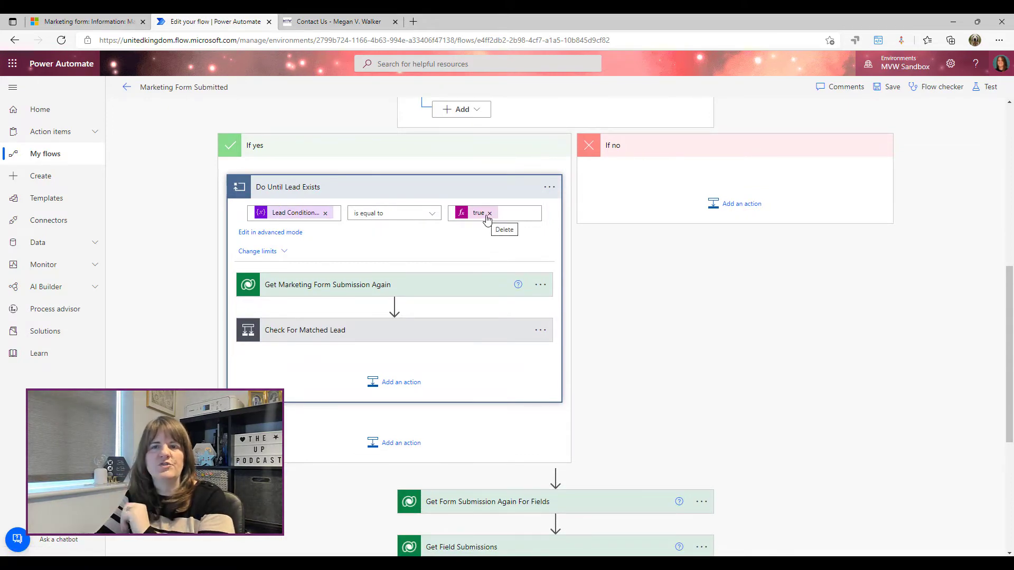
scroll(690, 308, up, 1)
scroll(691, 309, up, 2)
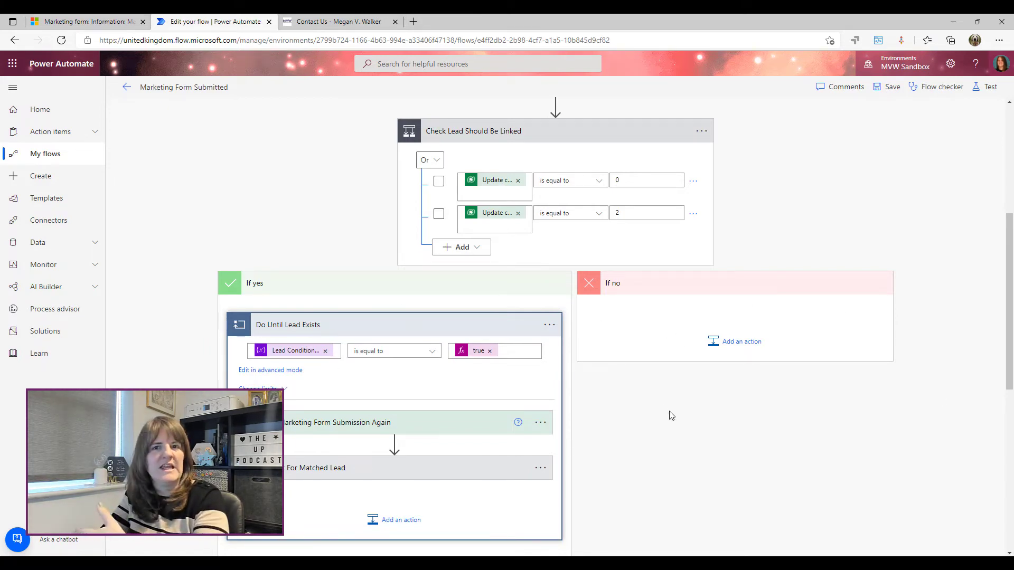
scroll(670, 412, down, 3)
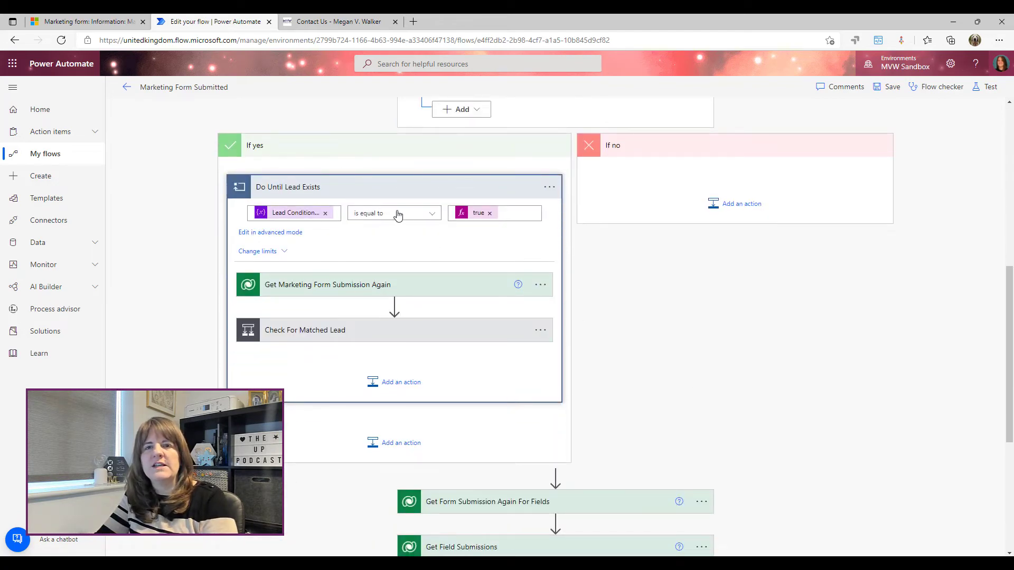
click(362, 190)
scroll(660, 296, up, 3)
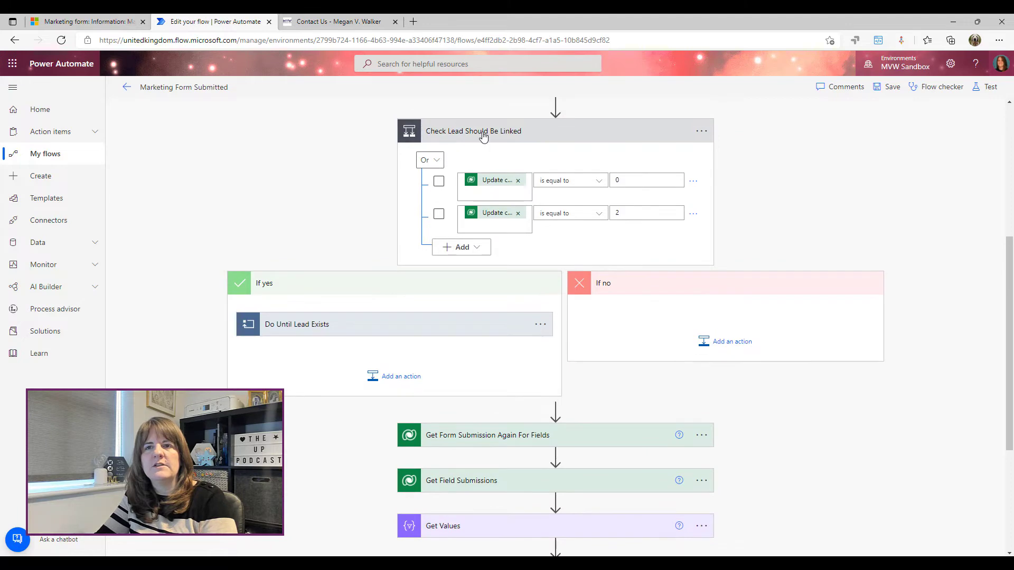
Collapse the lead check, expand Get Form Submission Again For Fields, and show help on getting a row by ID
click(482, 133)
scroll(523, 314, up, 4)
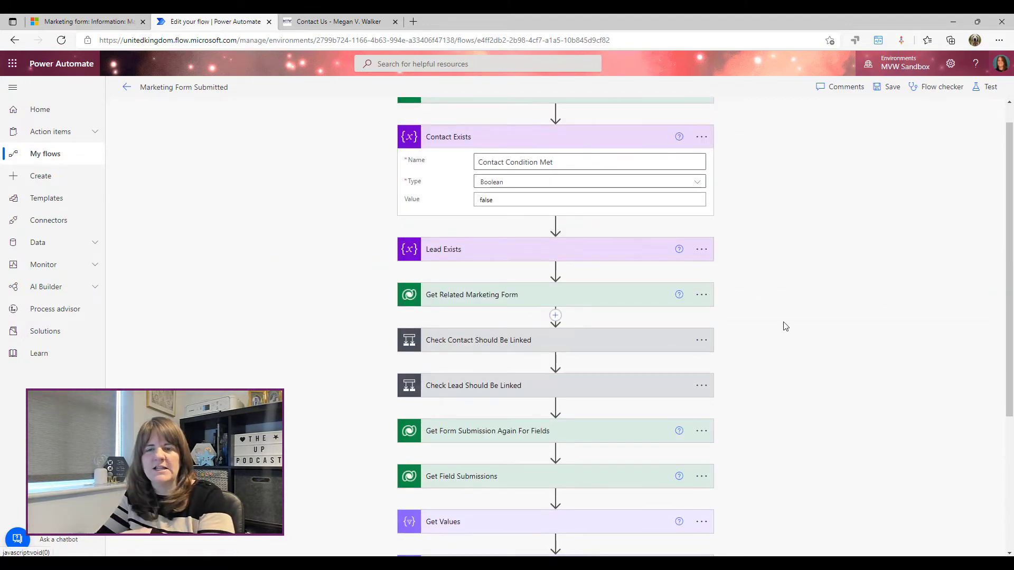
scroll(787, 325, down, 3)
scroll(813, 312, down, 2)
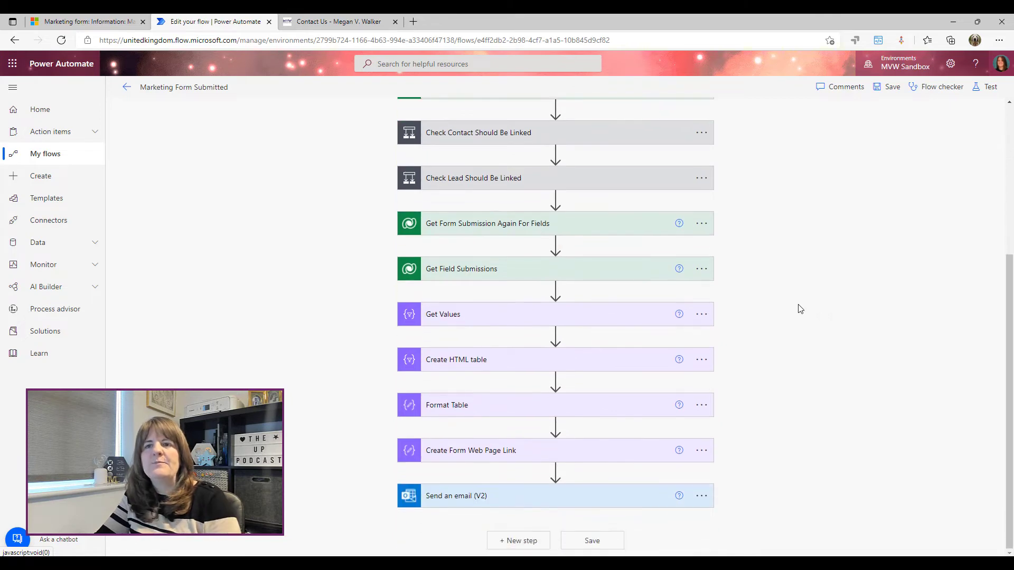
click(468, 230)
click(679, 224)
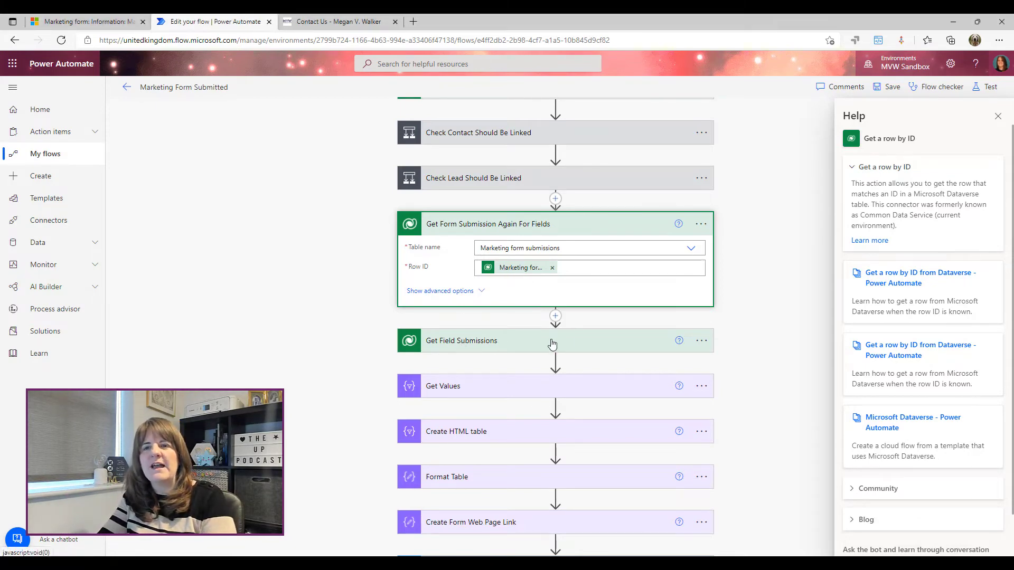
Expand Get Field Submissions, show its advanced options, and focus its Fetch Xml Query
click(460, 340)
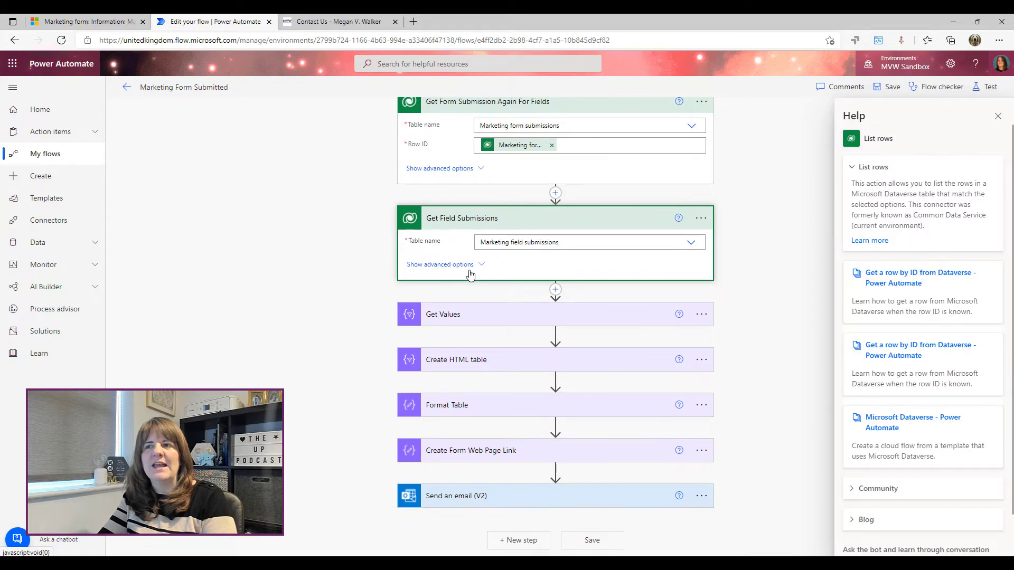
click(440, 264)
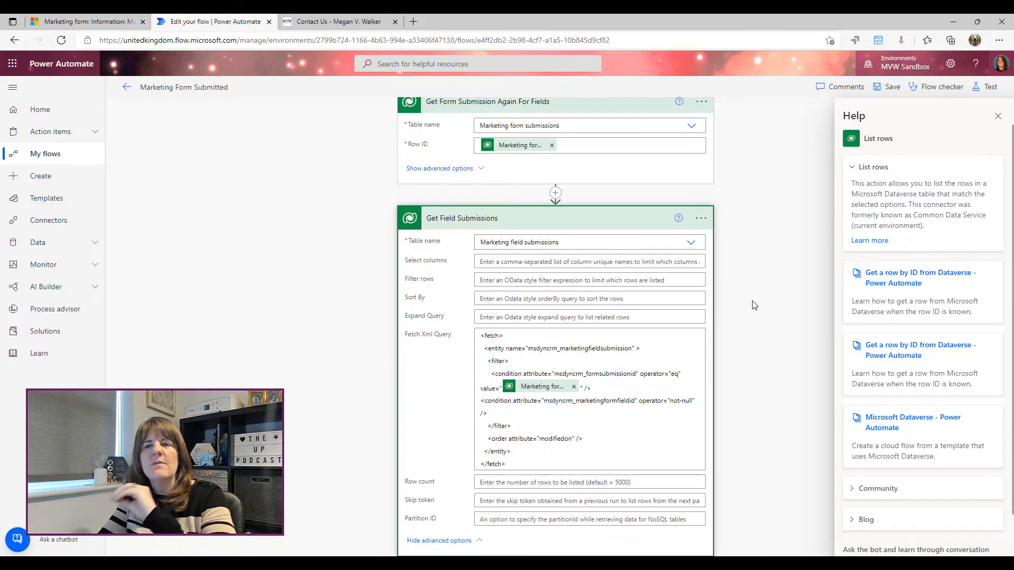
scroll(754, 306, down, 1)
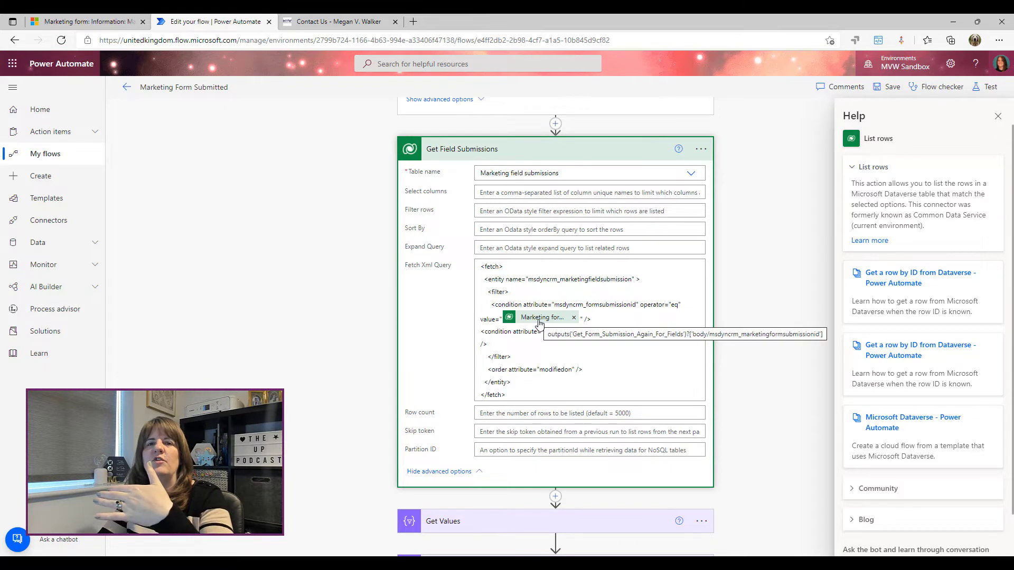
scroll(528, 338, up, 1)
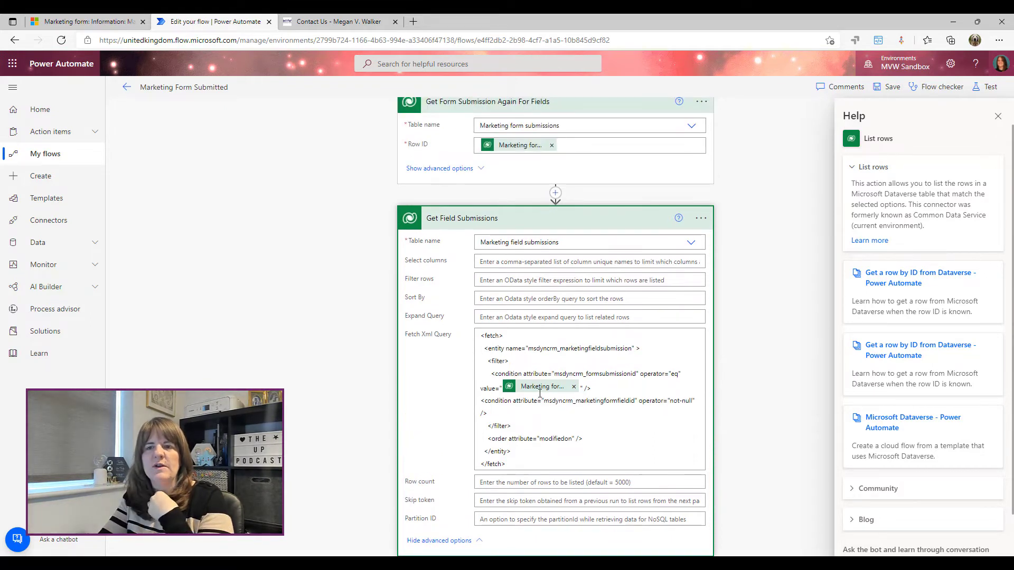
click(581, 389)
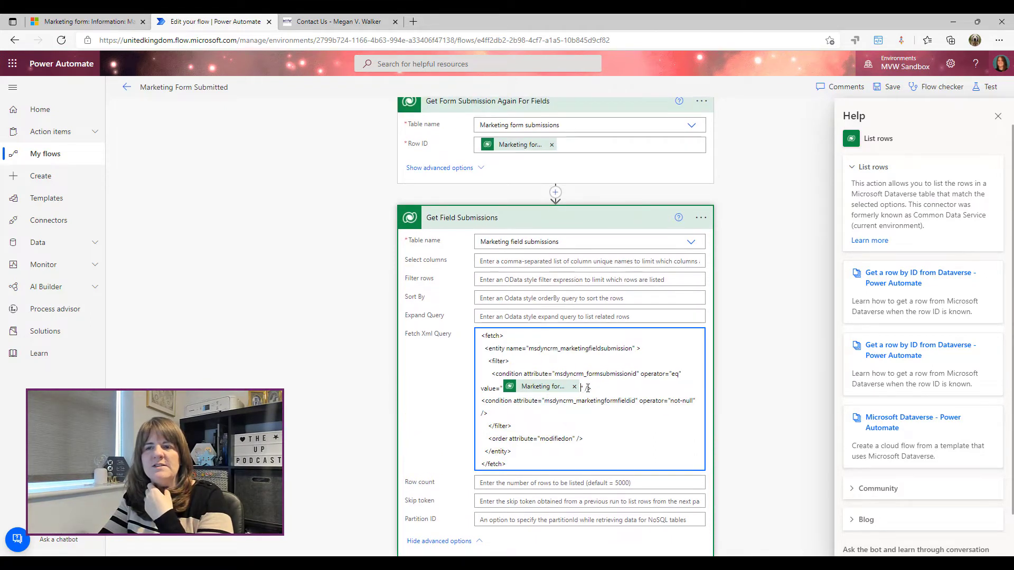
scroll(869, 195, down, 1)
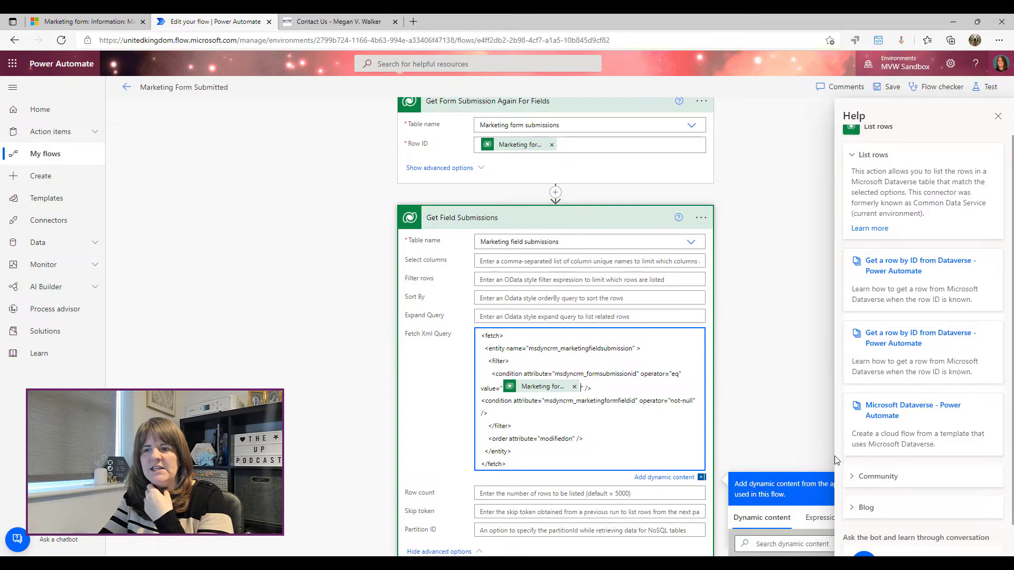
Close the help pane and search the fetch query's dynamic content for 'marketing form sub'
click(998, 116)
scroll(669, 362, down, 1)
click(652, 322)
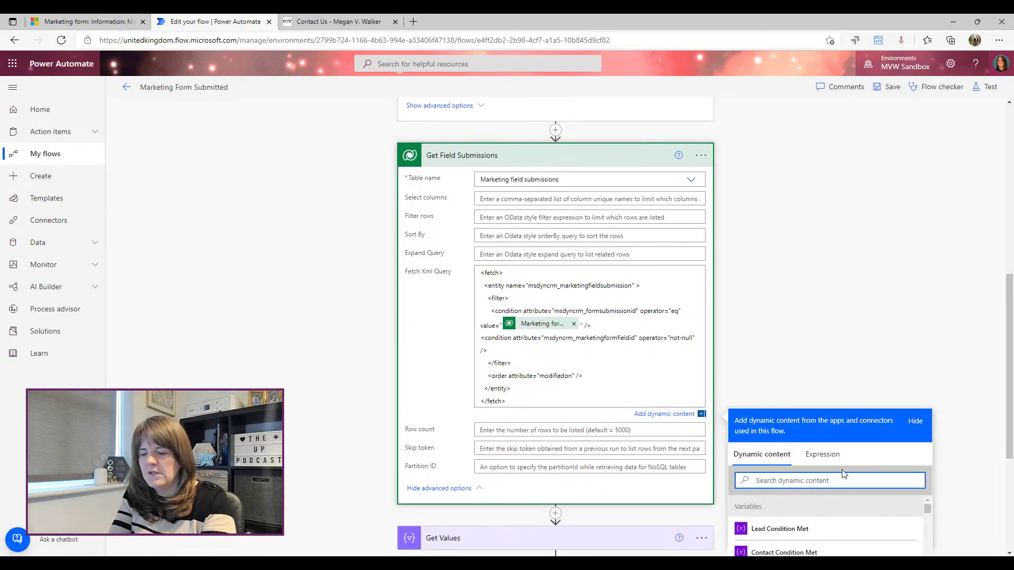
text(marketing form sub)
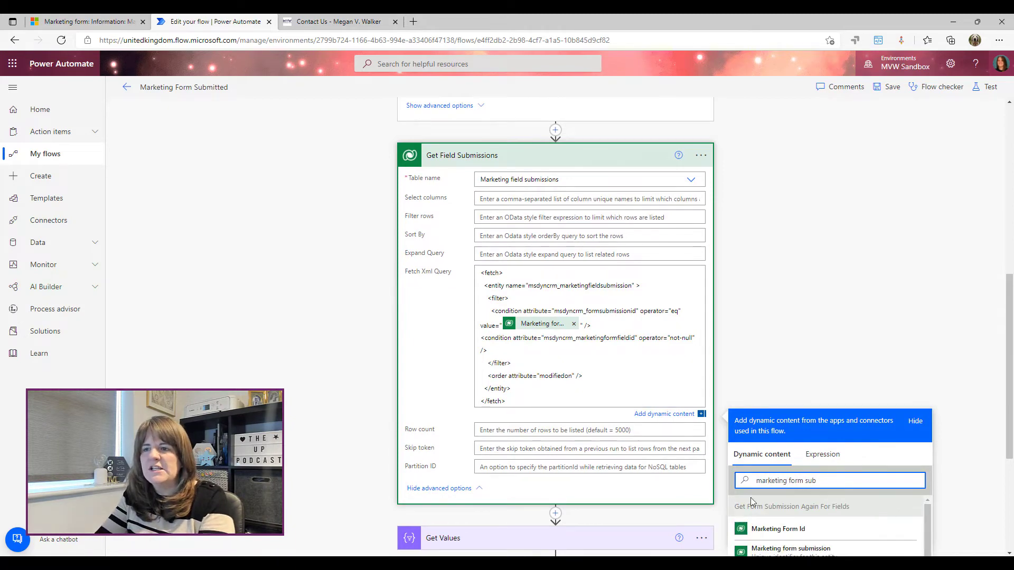
scroll(843, 454, down, 3)
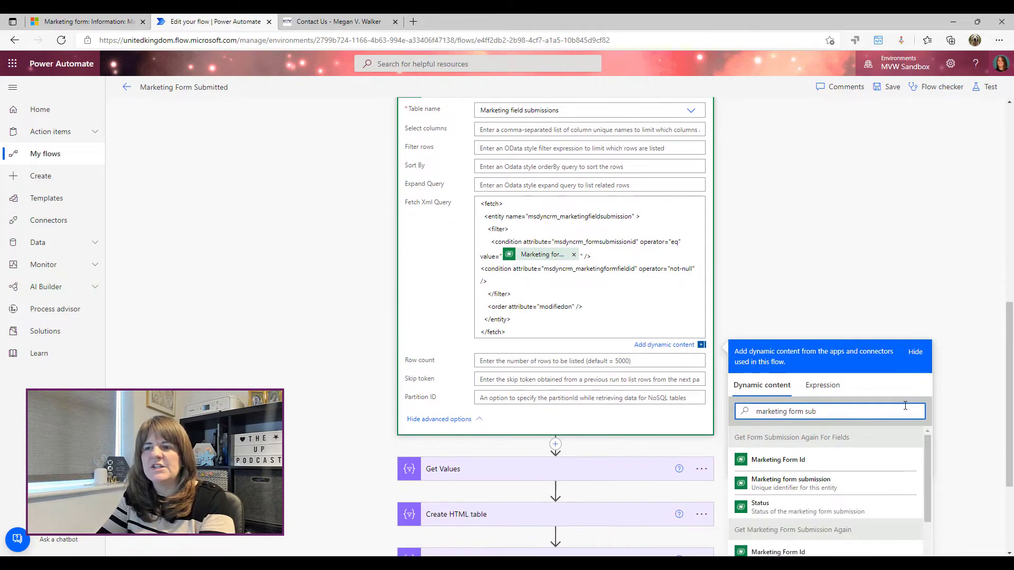
text(ub)
Browse the marketing form submission values, then dismiss the dynamic content list
scroll(927, 381, down, 1)
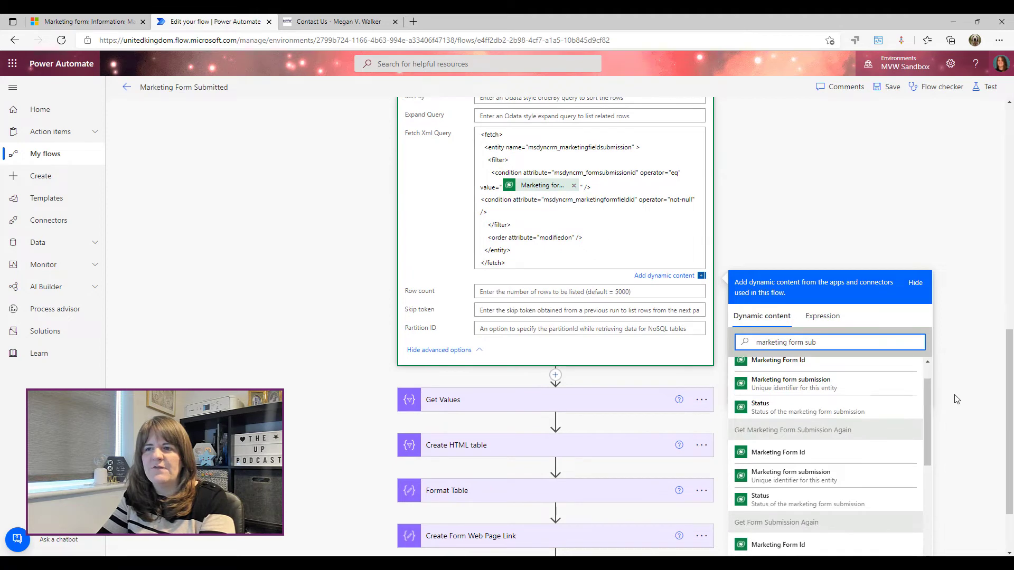
scroll(867, 391, up, 2)
scroll(898, 388, down, 3)
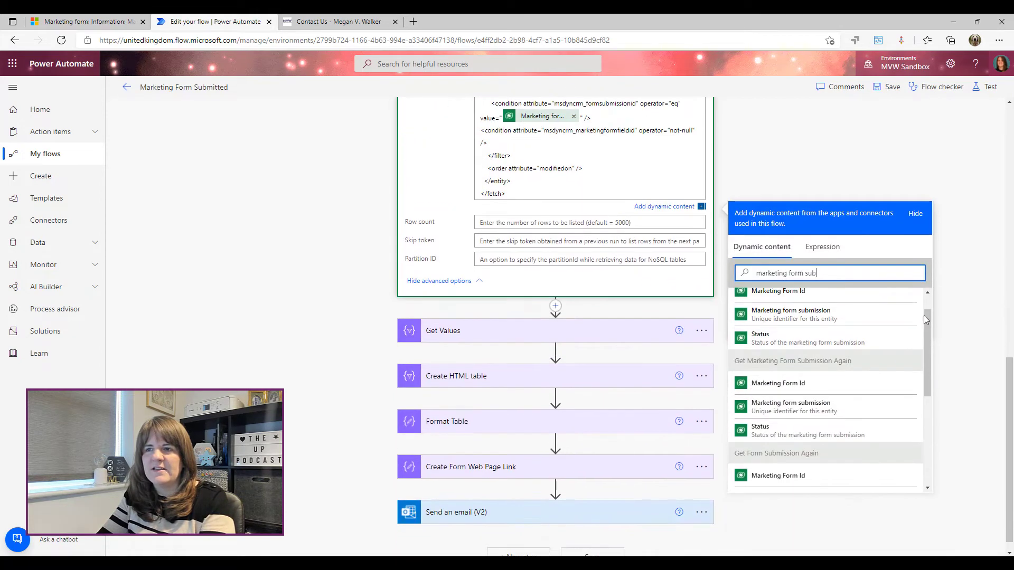
drag(924, 315, 927, 302)
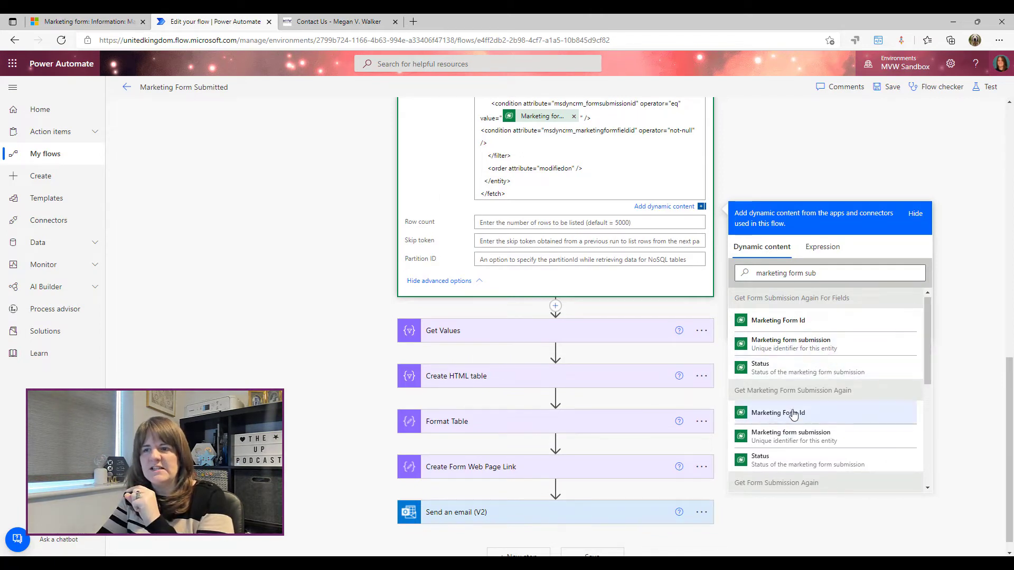
scroll(777, 418, down, 2)
scroll(773, 416, down, 4)
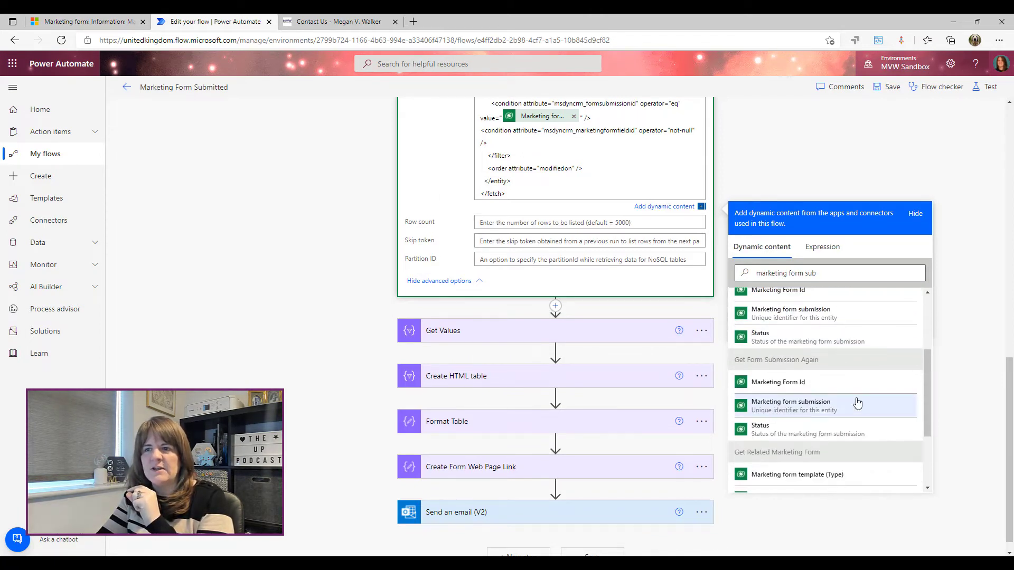
scroll(833, 414, up, 7)
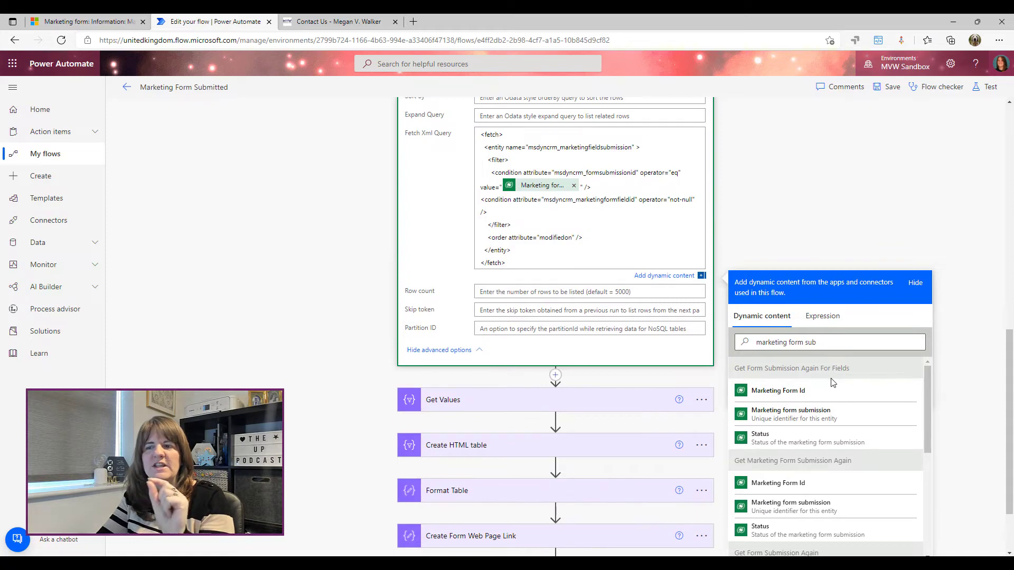
click(844, 213)
scroll(842, 332, down, 3)
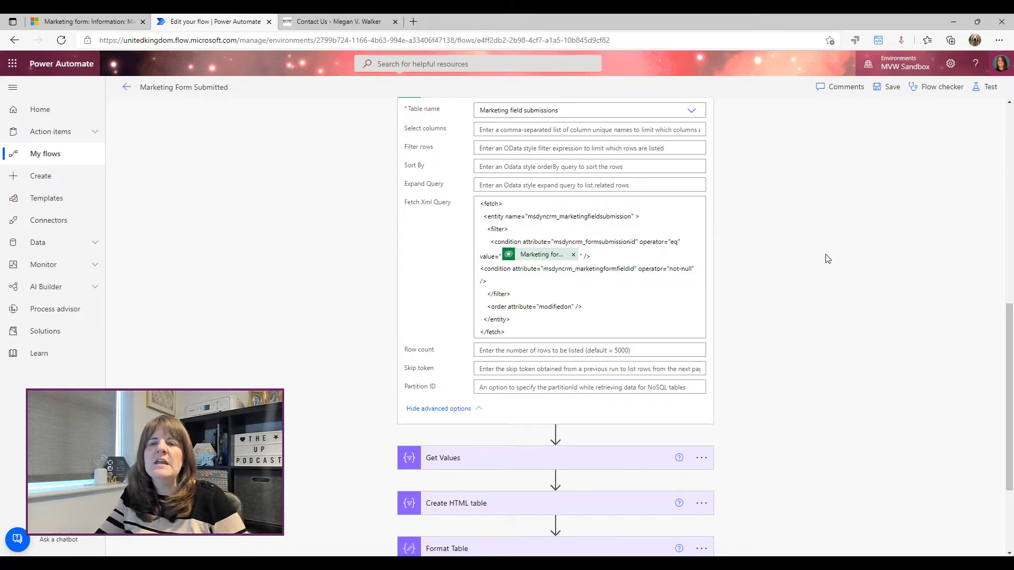
Collapse Get Field Submissions and Get Form Submission Again For Fields, then expand Get Values
scroll(403, 229, down, 3)
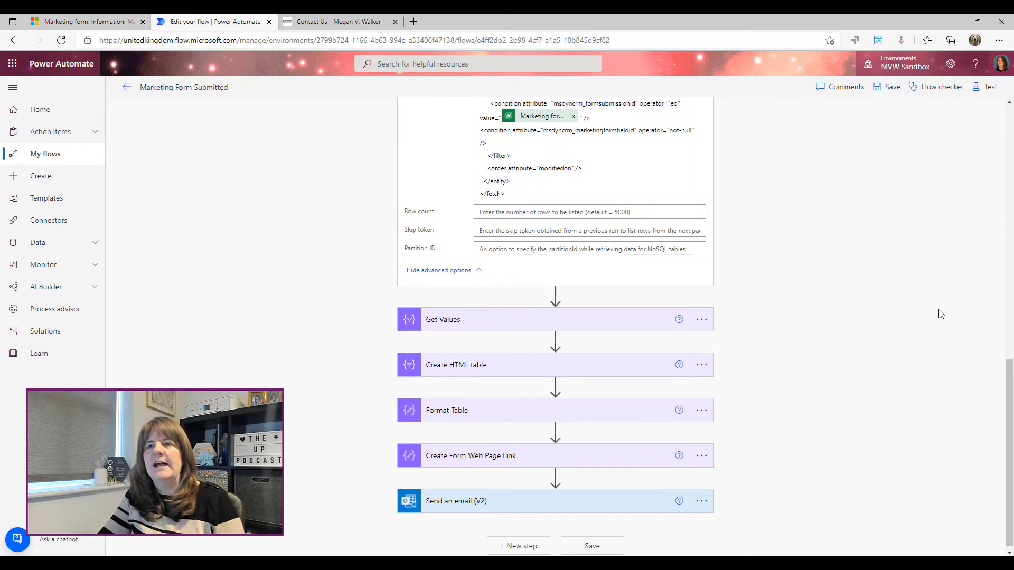
scroll(941, 313, up, 4)
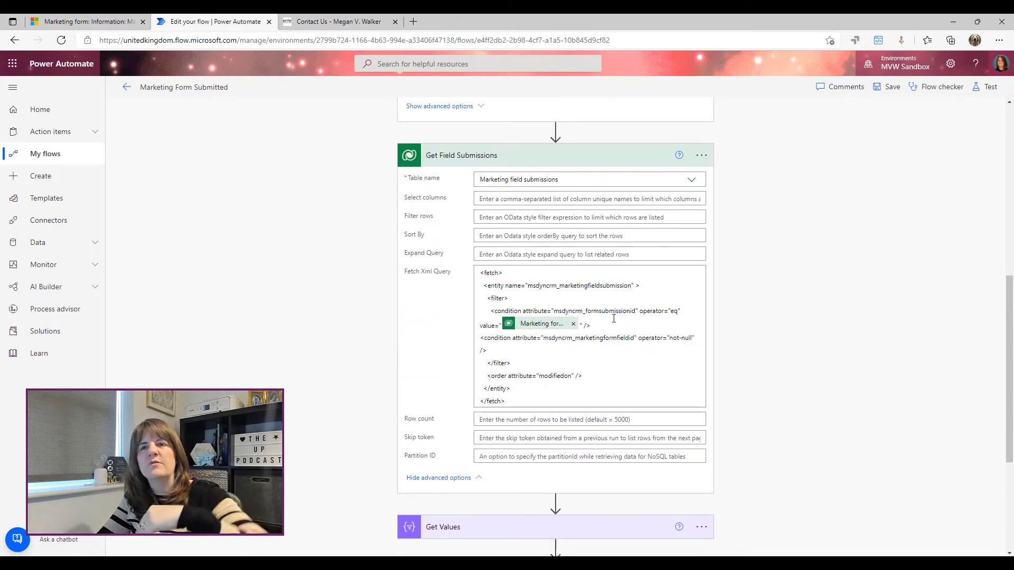
click(460, 164)
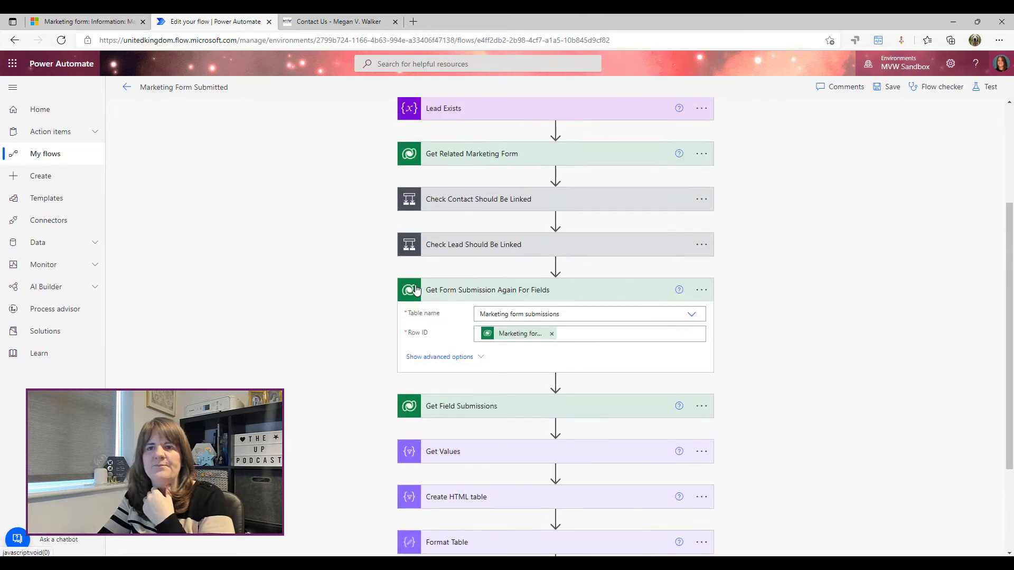
click(464, 290)
scroll(921, 291, down, 1)
click(459, 318)
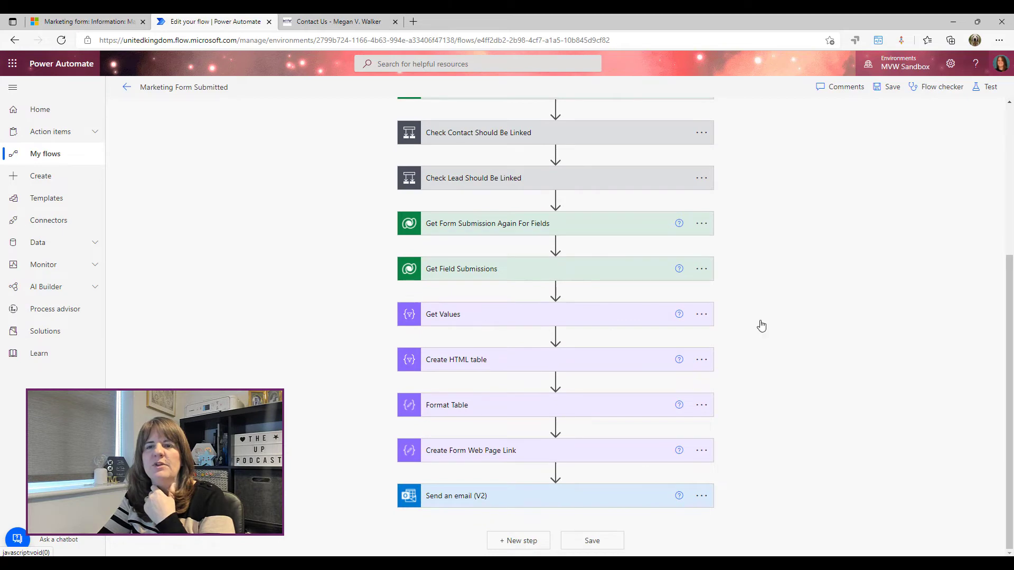
scroll(916, 292, down, 1)
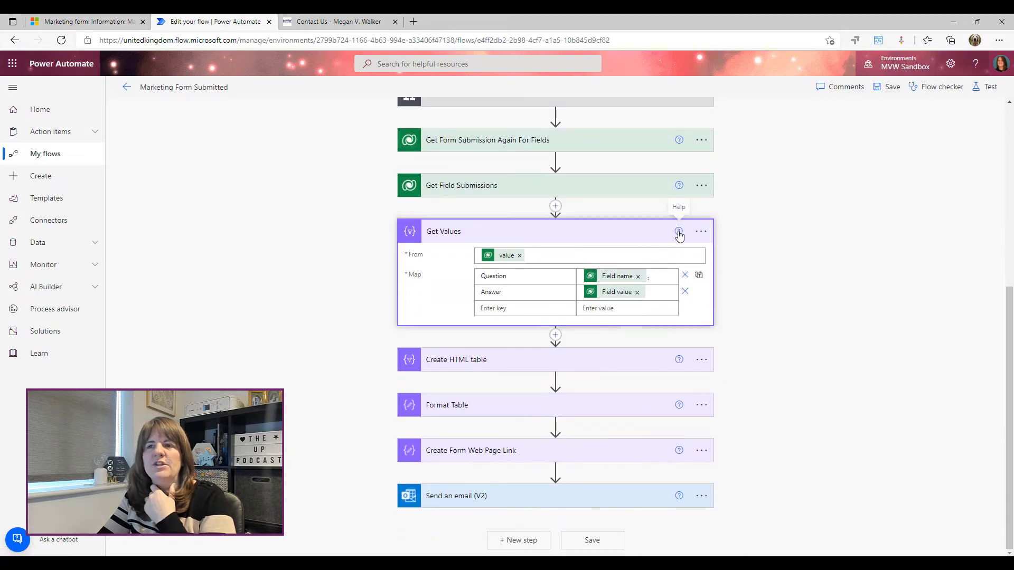
Check the Get Values help and the dynamic values behind its From field
click(678, 231)
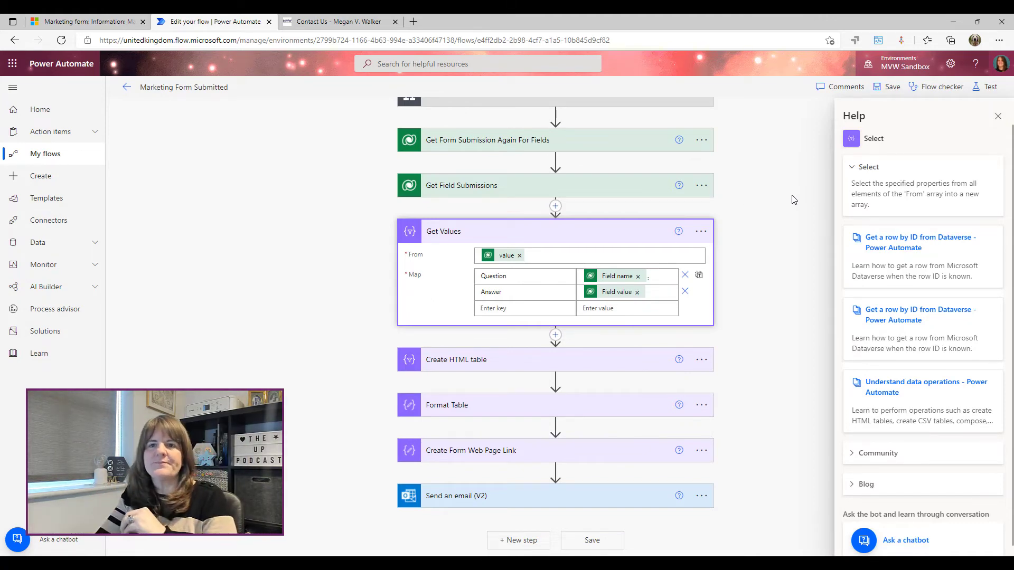
click(563, 257)
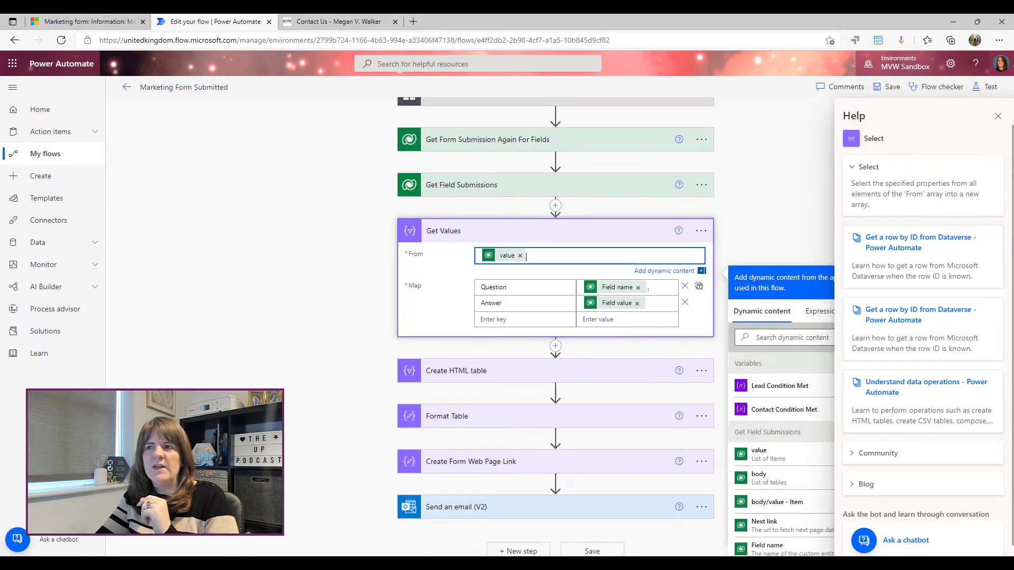
click(998, 116)
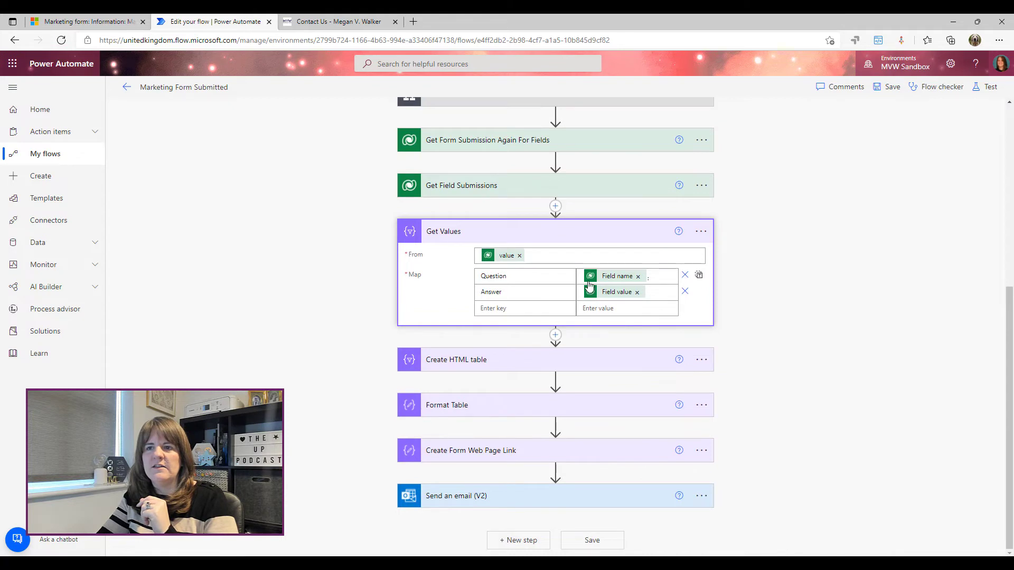
click(591, 253)
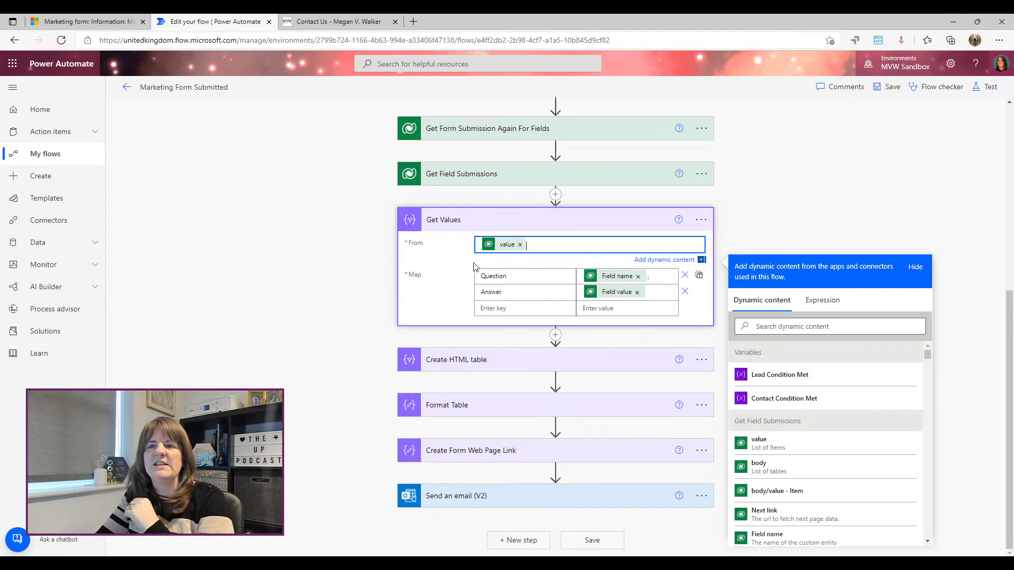
Inspect the Question and Answer map keys, then collapse Get Values
click(525, 279)
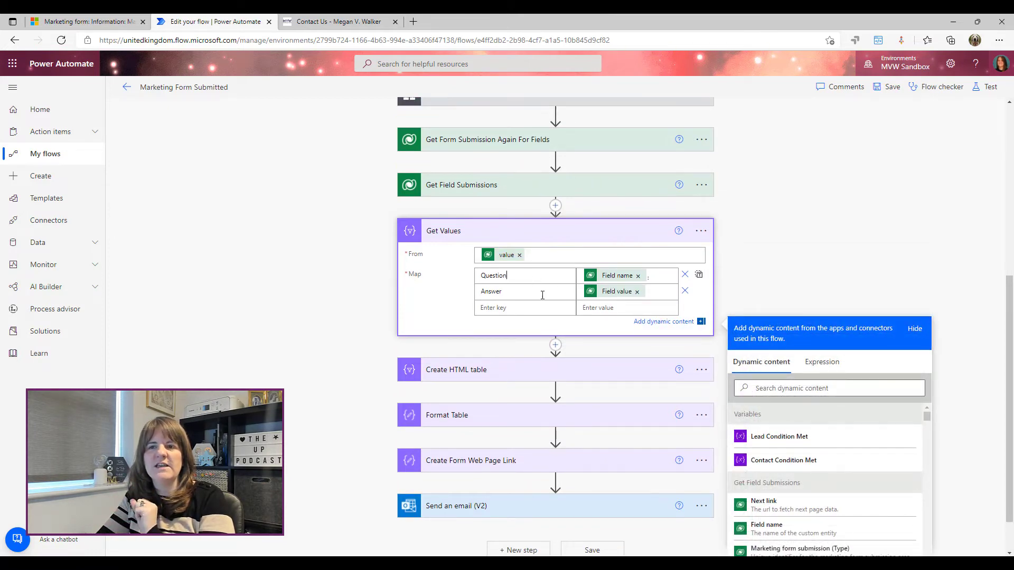
double_click(530, 273)
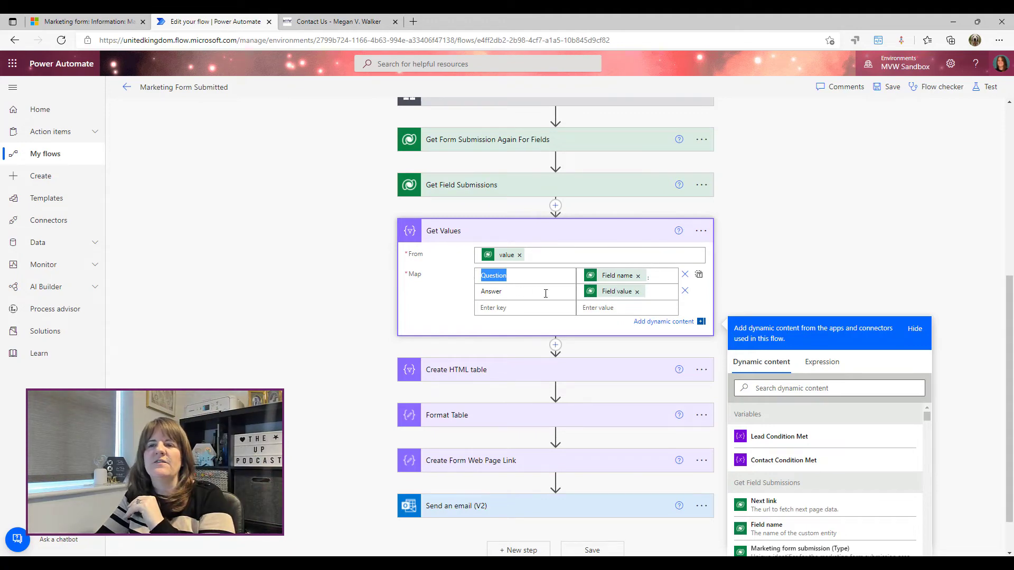
key(Tab)
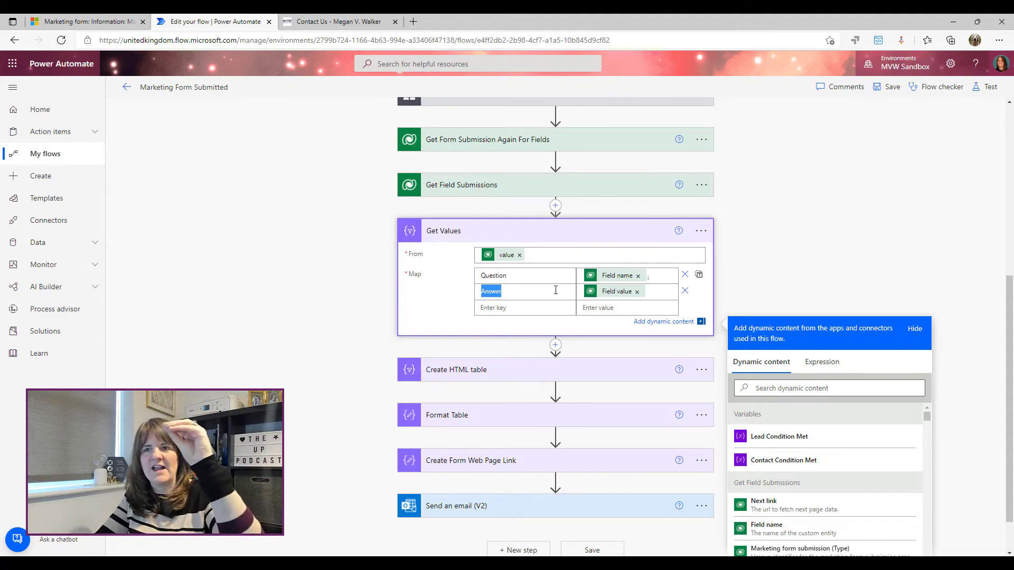
click(656, 278)
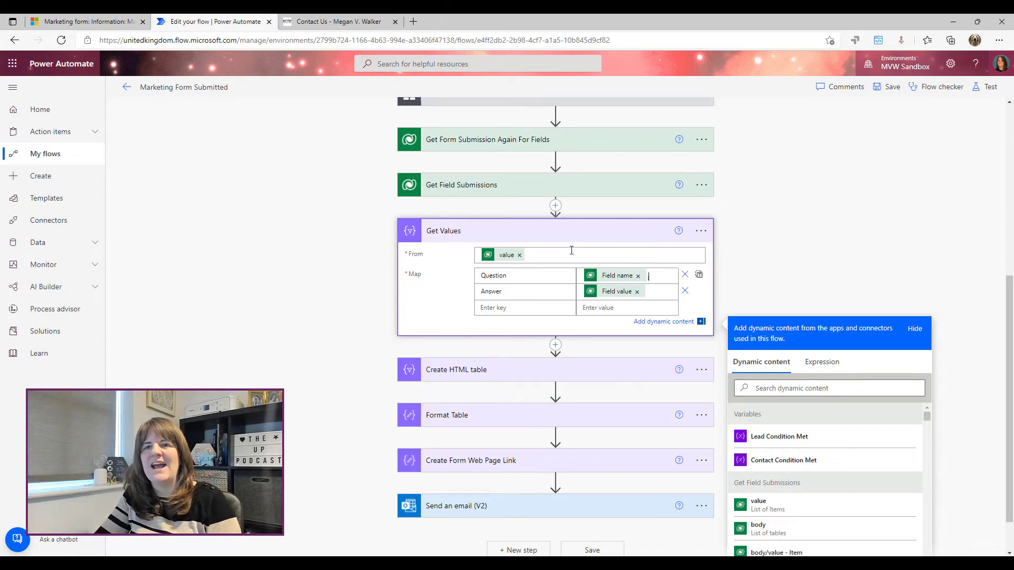
click(465, 231)
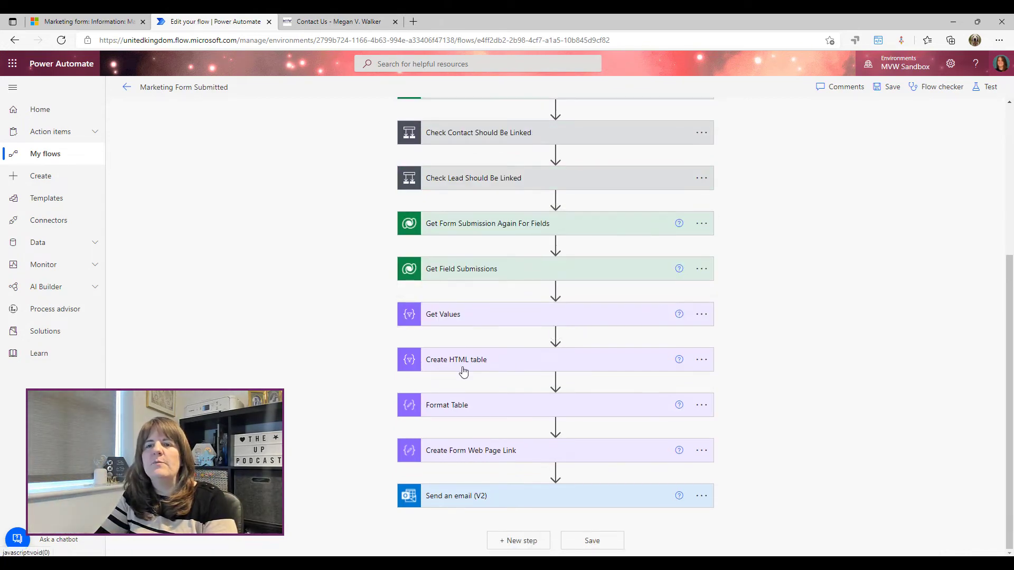
Expand Create HTML table and confirm its From field uses the Get Values Output
click(679, 360)
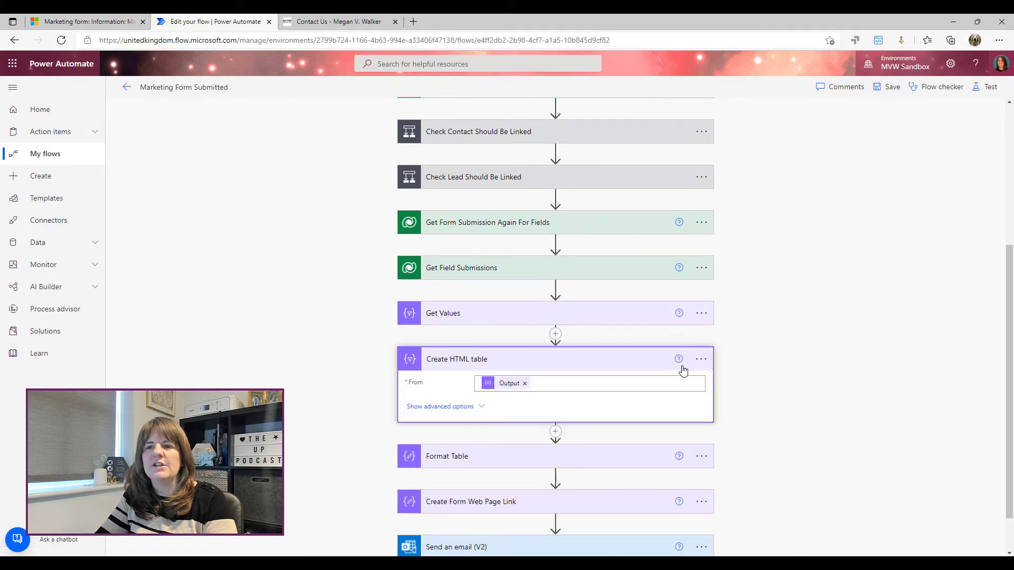
scroll(708, 265, down, 1)
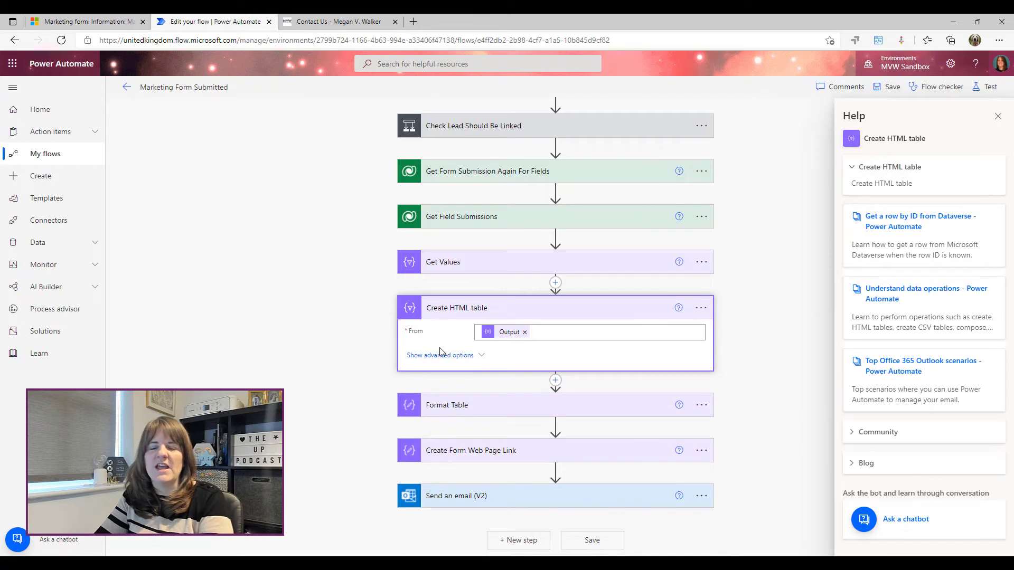
click(553, 332)
click(666, 347)
scroll(787, 391, down, 2)
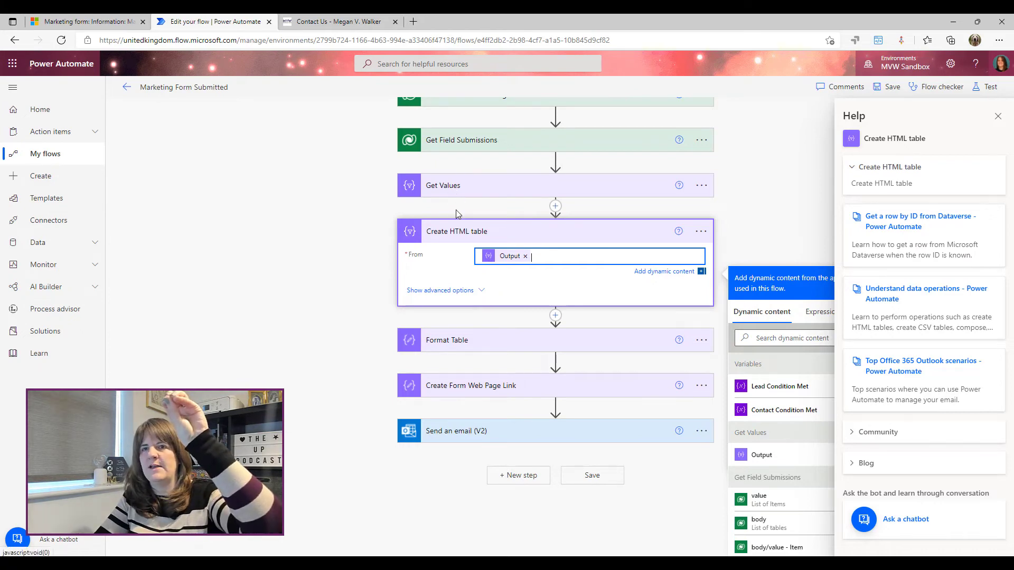
Collapse Create HTML table and expand Format Table to show its CSS styling
click(451, 231)
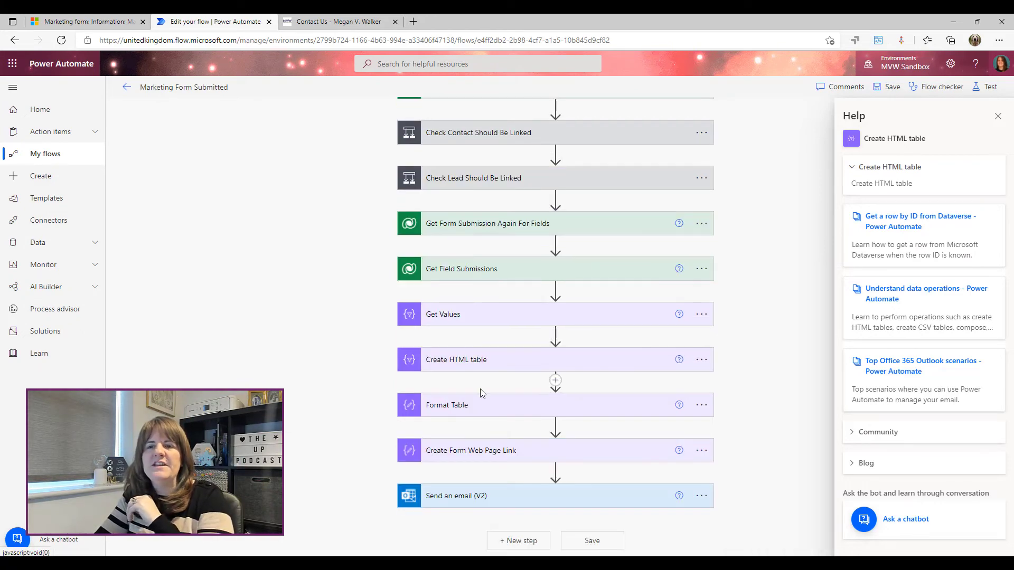
click(661, 405)
scroll(761, 312, down, 5)
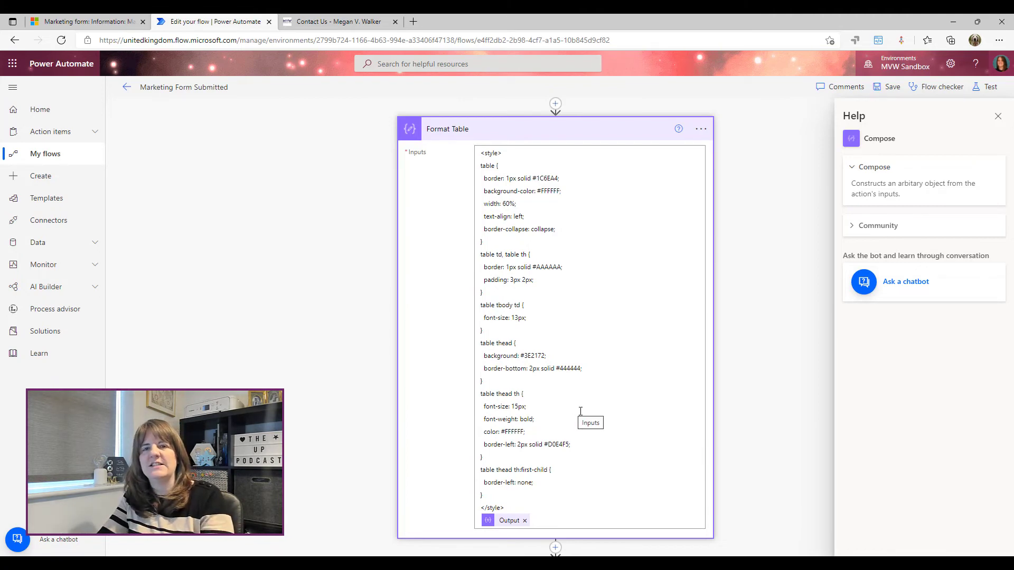
Collapse Format Table and expand Create Form Web Page Link to show its anchor-tag input
click(459, 140)
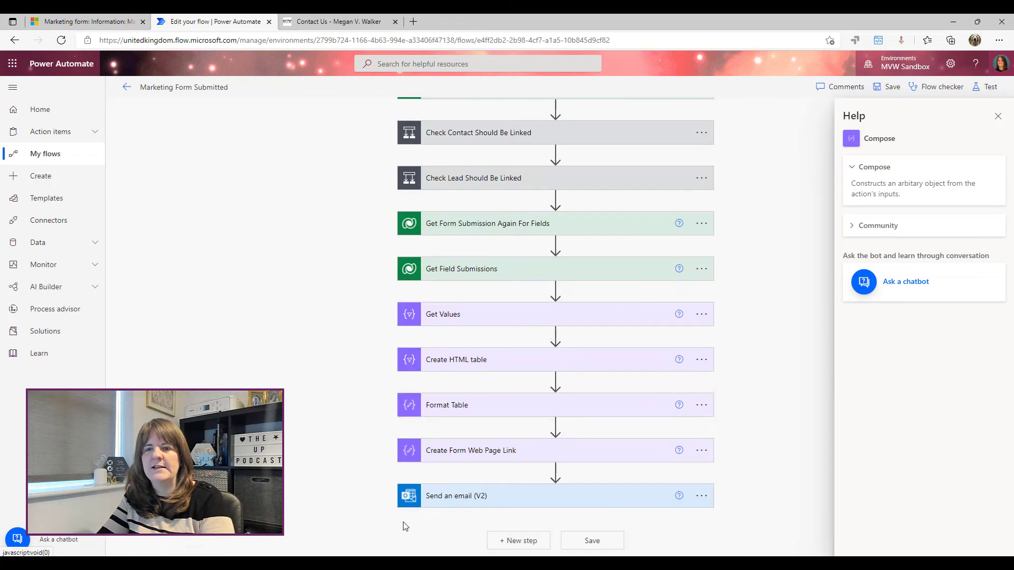
click(496, 457)
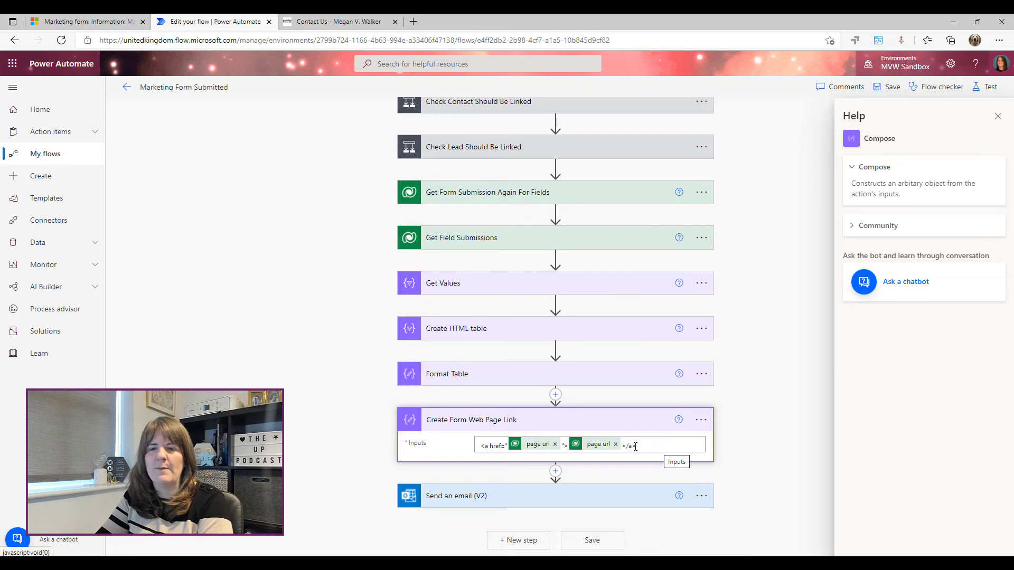
Expand Send an email (V2) to show its recipient, 'Marketing Form Submitted' subject and body
click(658, 491)
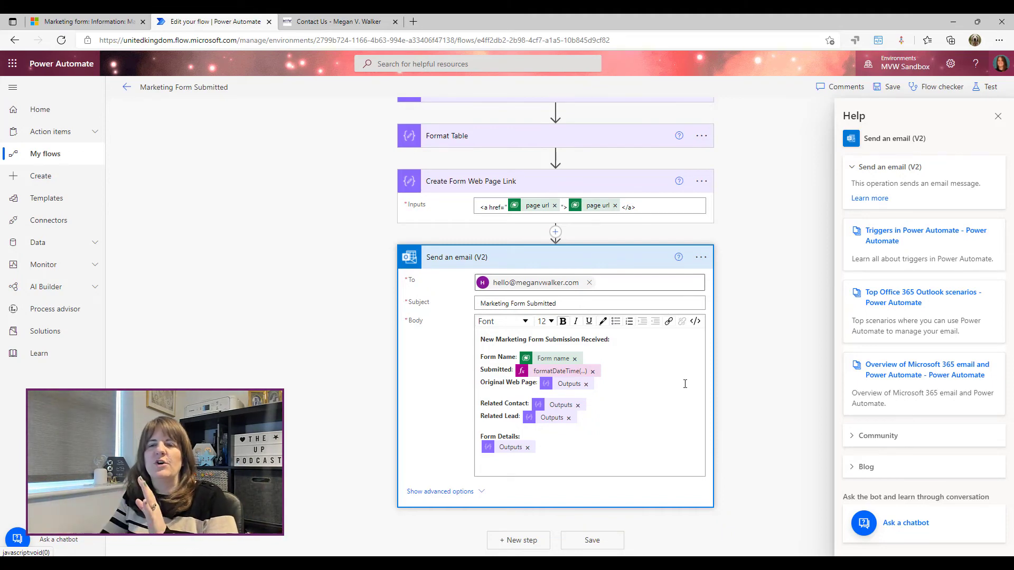
Inspect the email body's Form name and Submitted date tokens, then close the Help pane
click(539, 361)
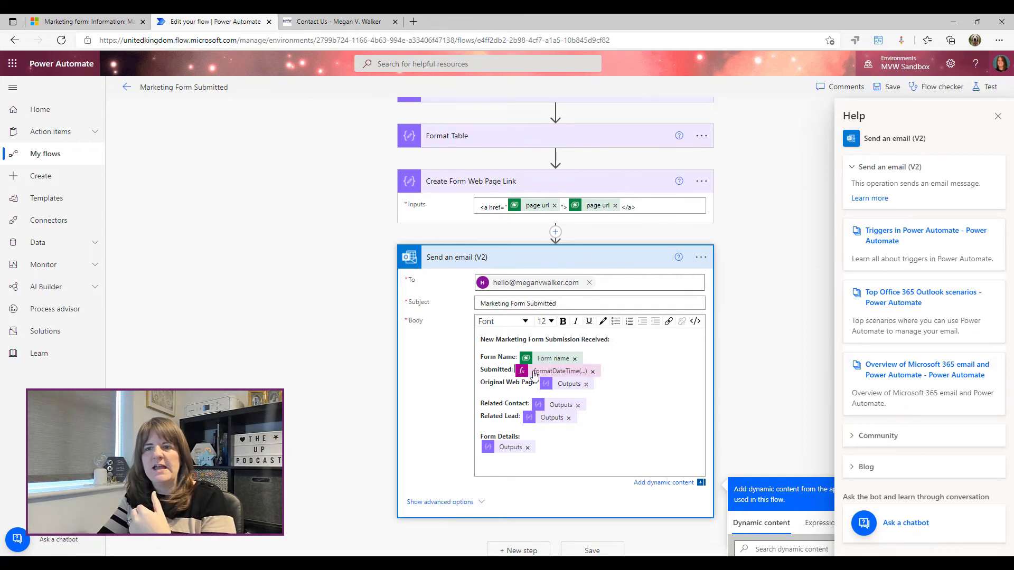
click(535, 373)
scroll(807, 326, down, 2)
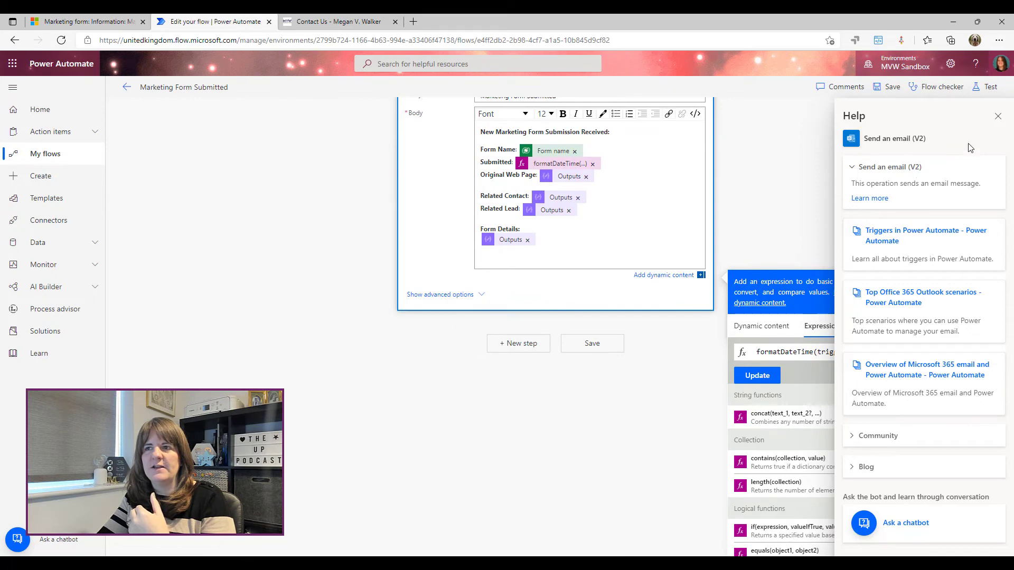
click(998, 115)
scroll(803, 321, down, 4)
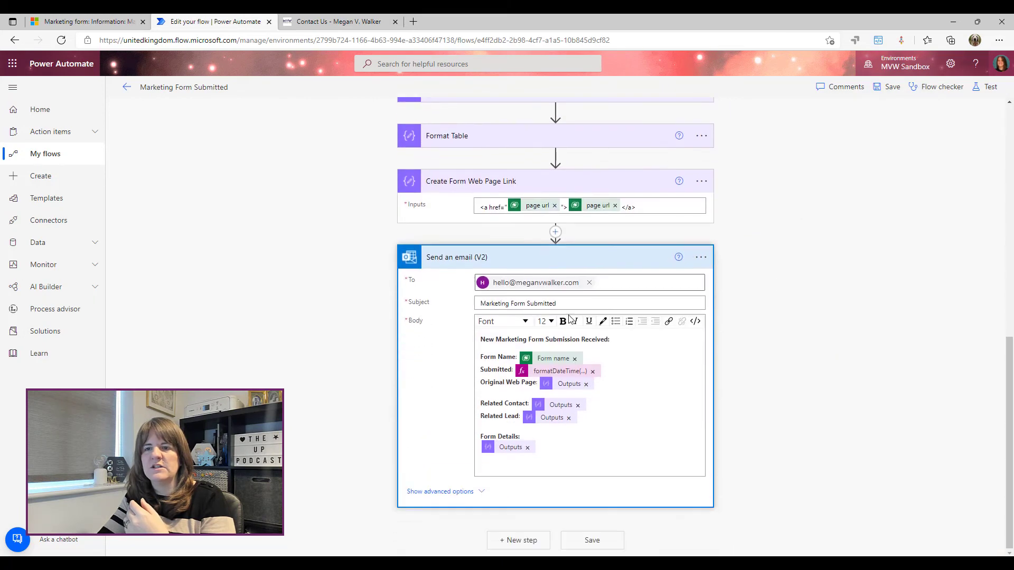
Read the Submitted formatDateTime expression to confirm its dd/MM/yyyy h:mm tt format
click(553, 376)
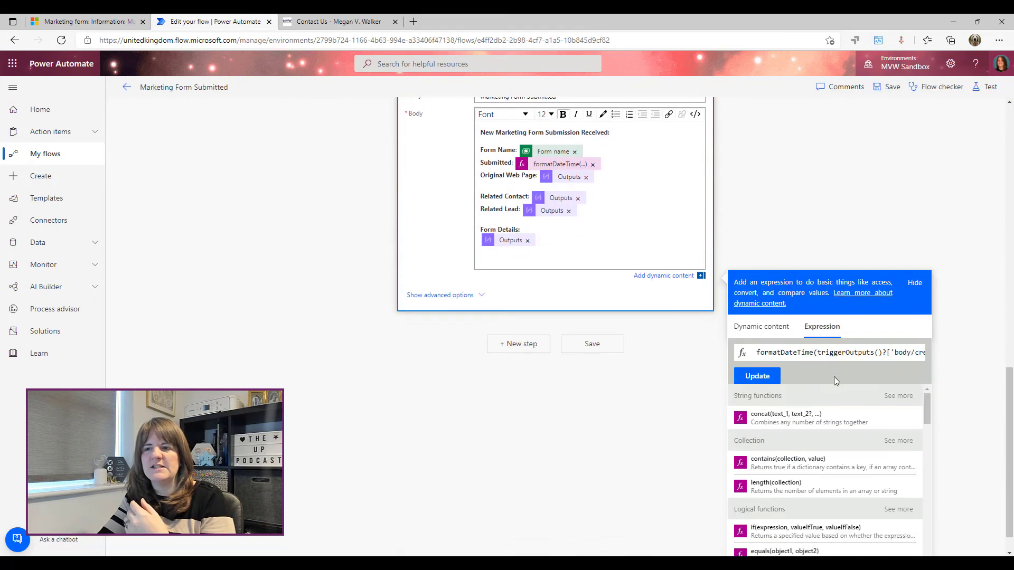
click(822, 351)
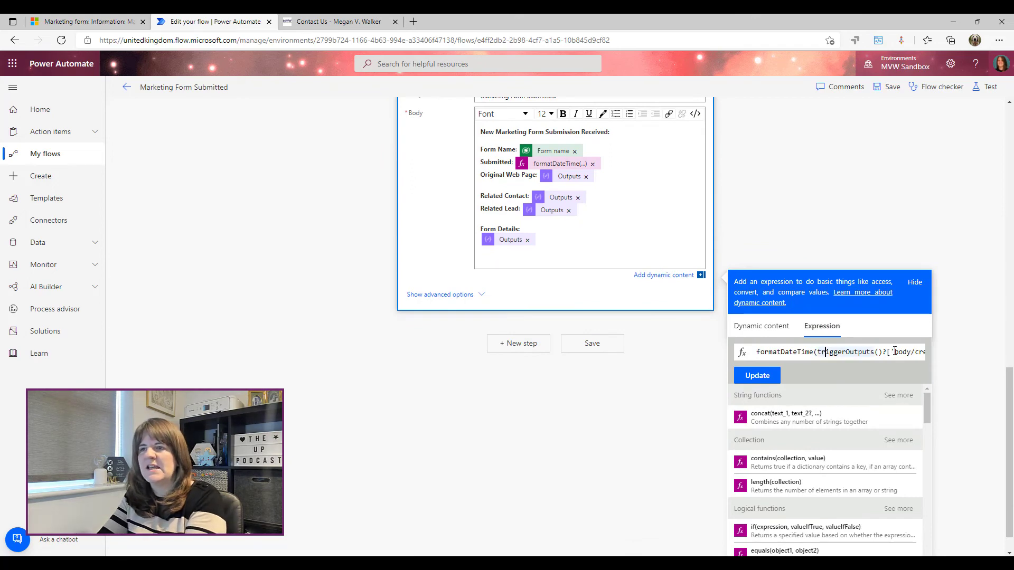
key(Right)
key(Right)
key(Right)
key(Right)
key(Right)
key(Right)
key(Right)
key(Right)
key(Right)
key(Right)
key(Right)
key(Right)
key(Right)
key(Right)
key(Right)
key(Right)
key(Right)
key(Right)
key(Right)
key(Right)
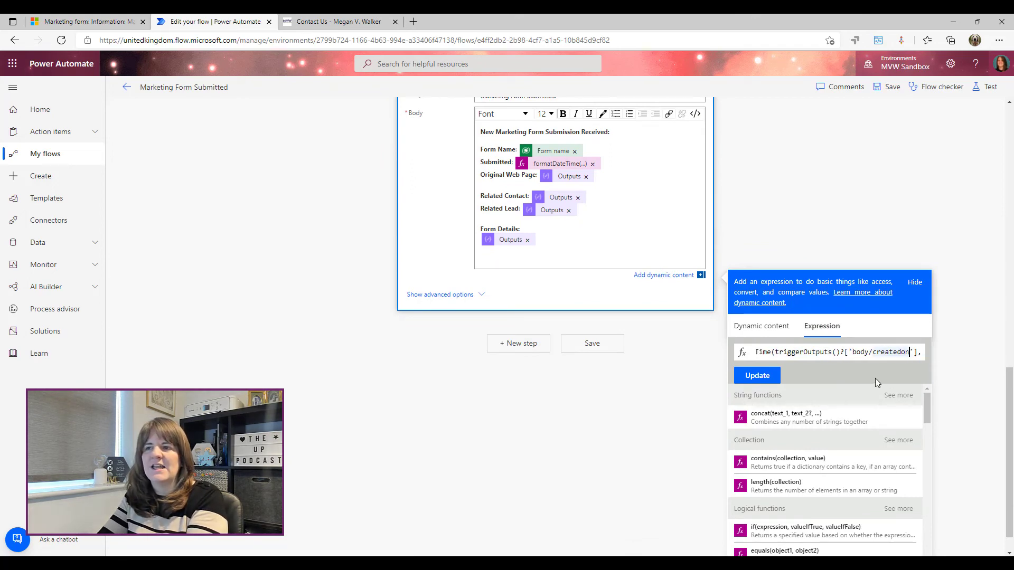
key(Right)
key(Right)
key(Right)
key(Right)
key(Right)
key(Right)
key(Right)
key(Right)
key(Right)
key(Right)
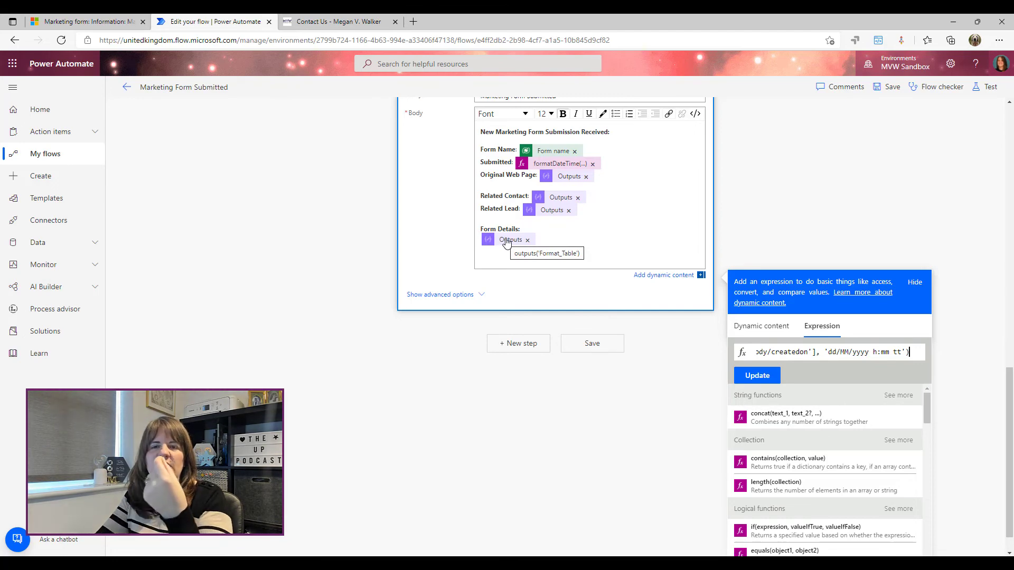
Collapse the Send an email (V2) step back into the flow outline
scroll(767, 248, up, 5)
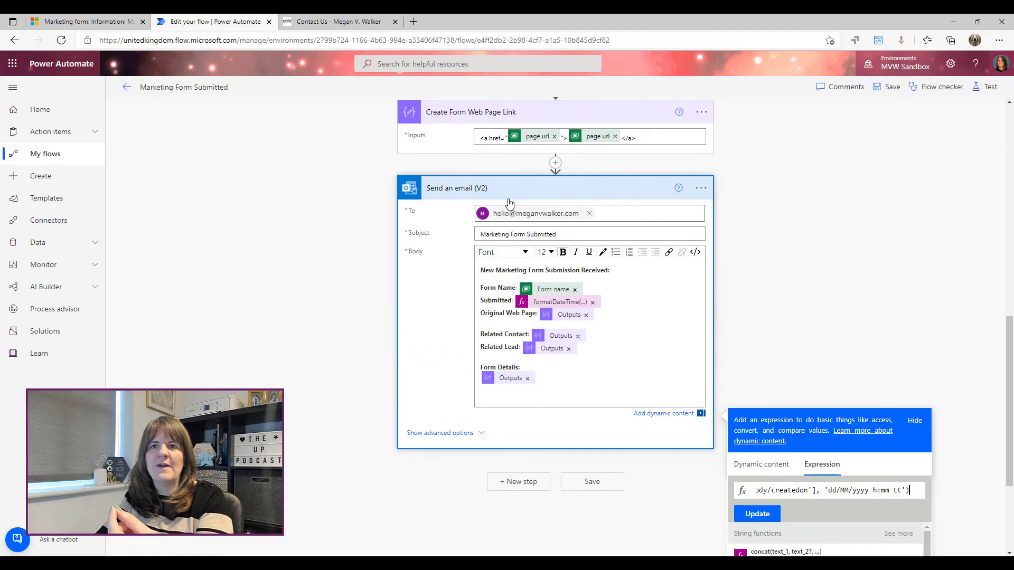
scroll(436, 213, down, 3)
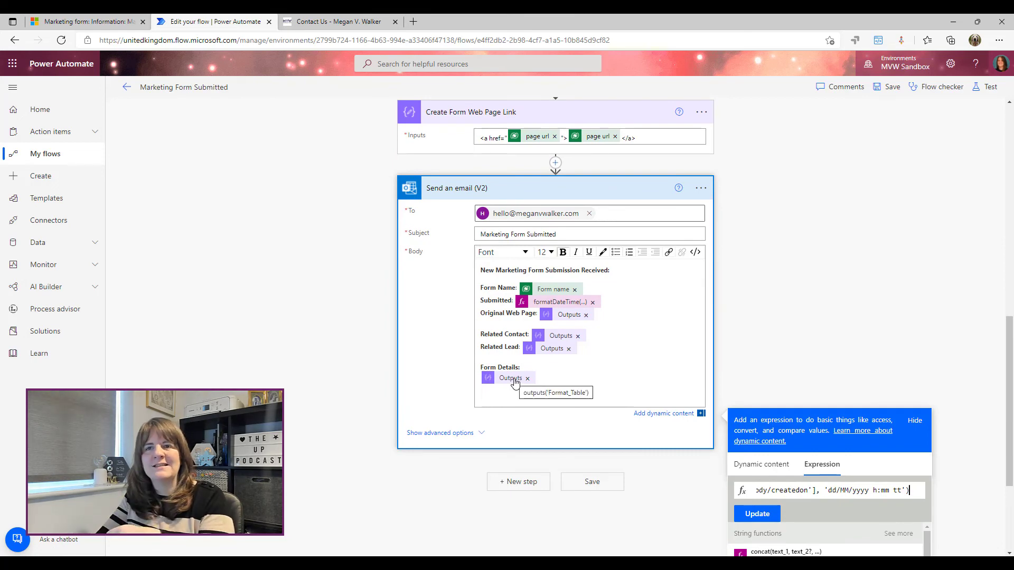
scroll(515, 381, up, 4)
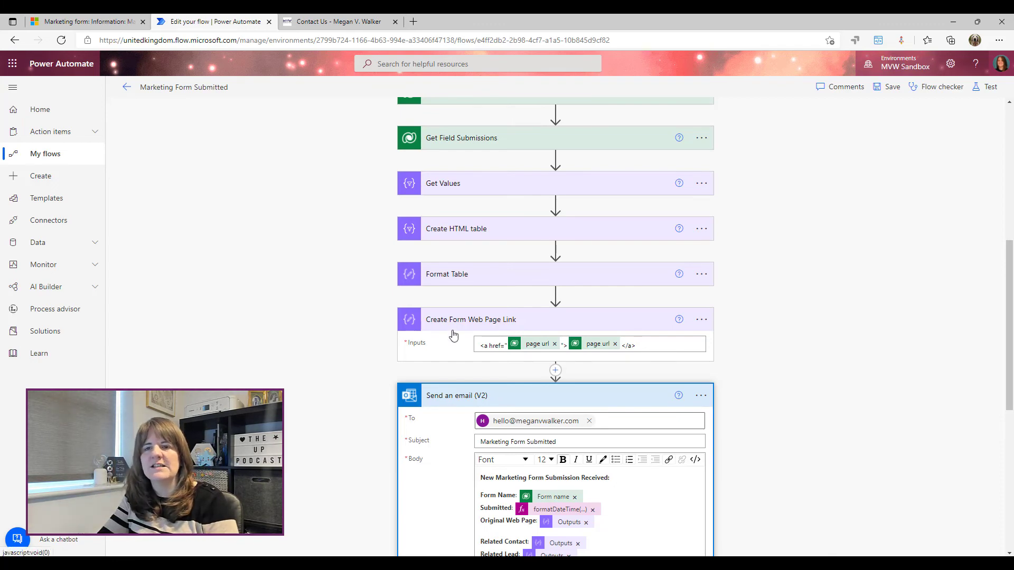
click(451, 405)
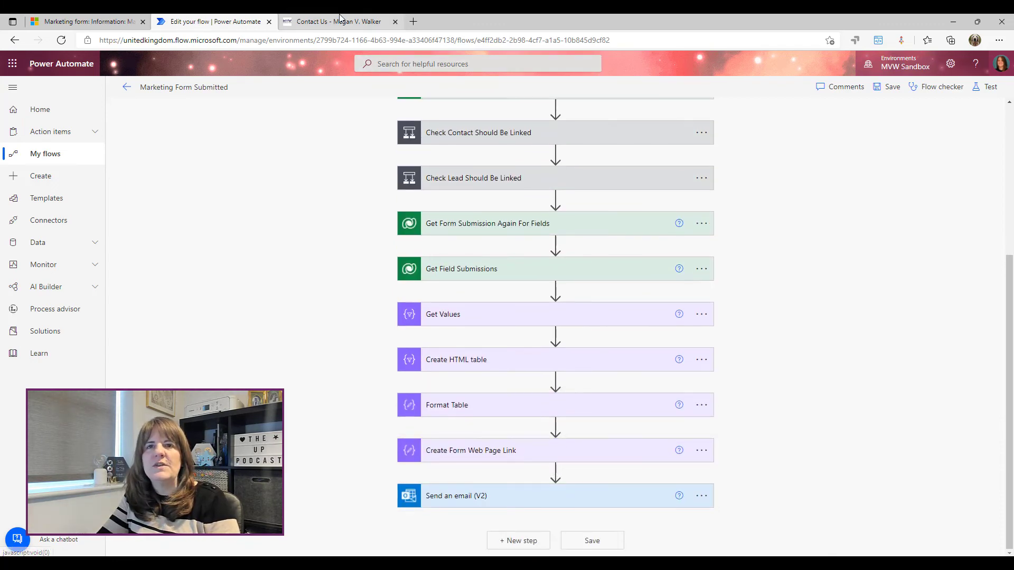
On the Contact Us page, enter the test person's first name, last name and e-mail
key(ctrl+Tab)
click(334, 228)
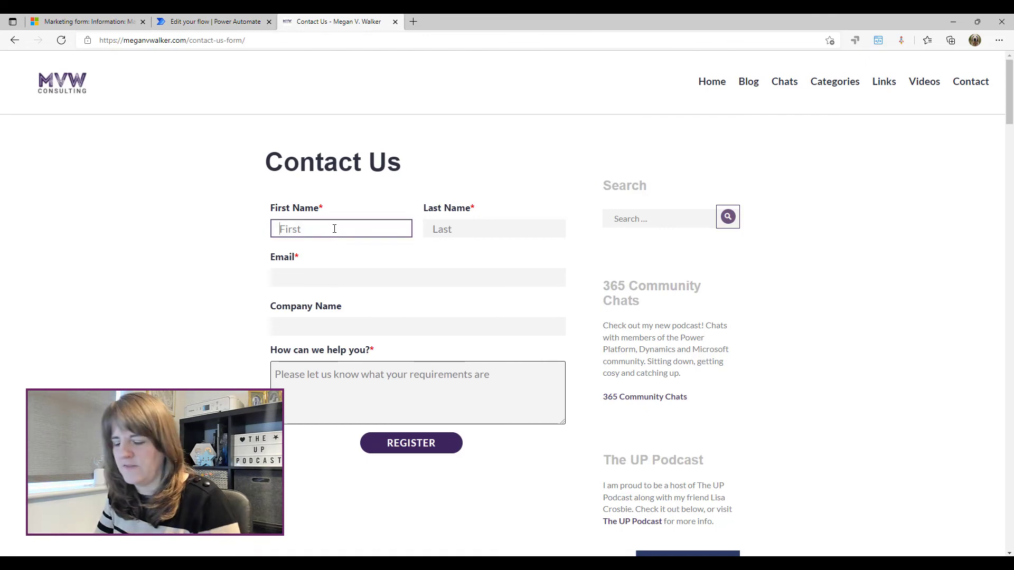
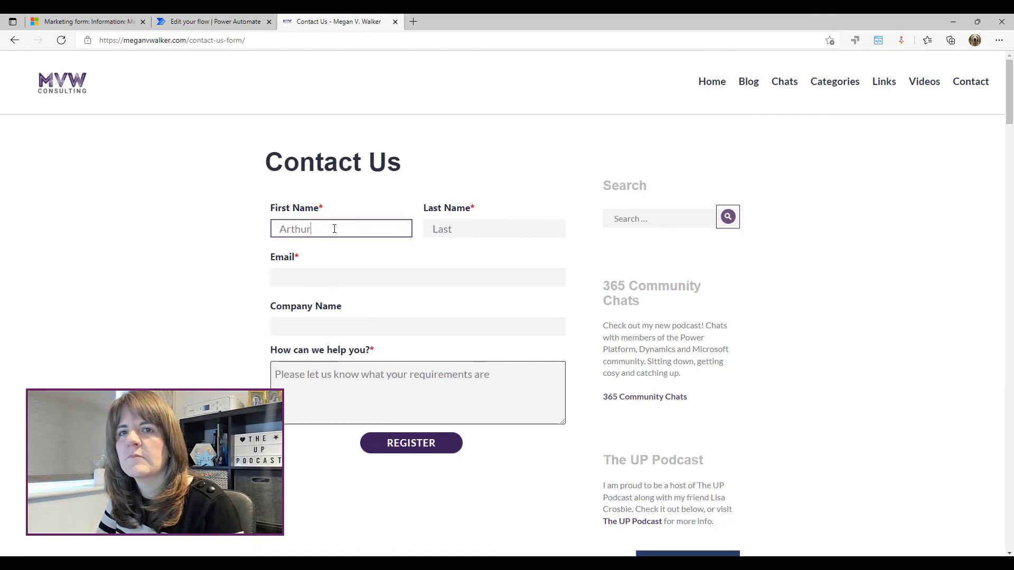
key(Tab)
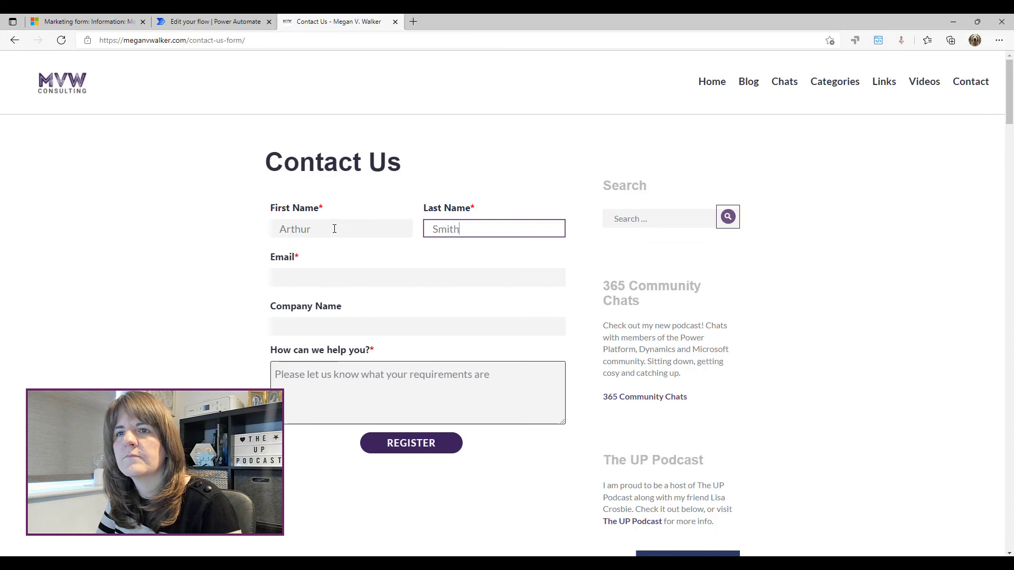
key(Tab)
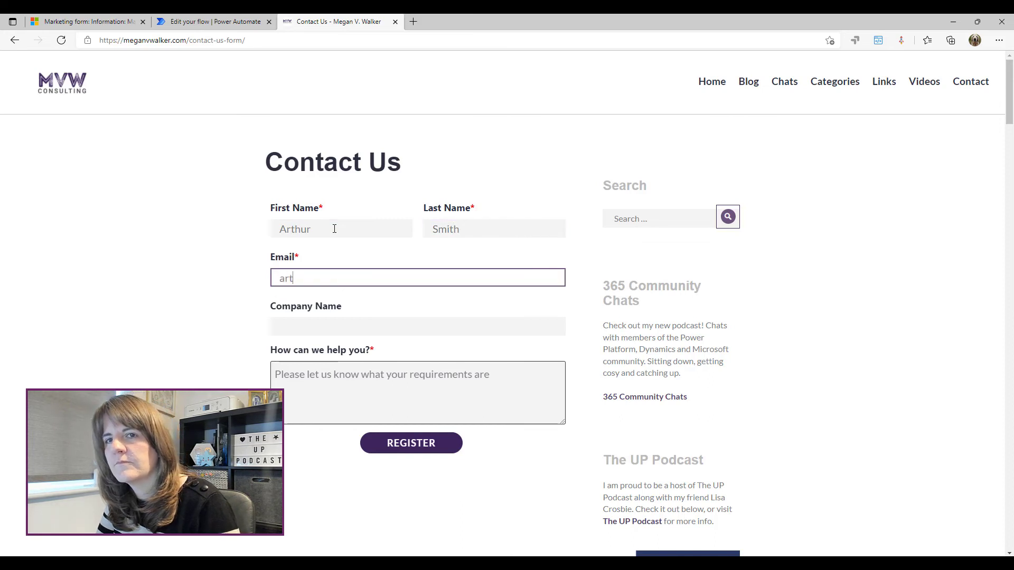
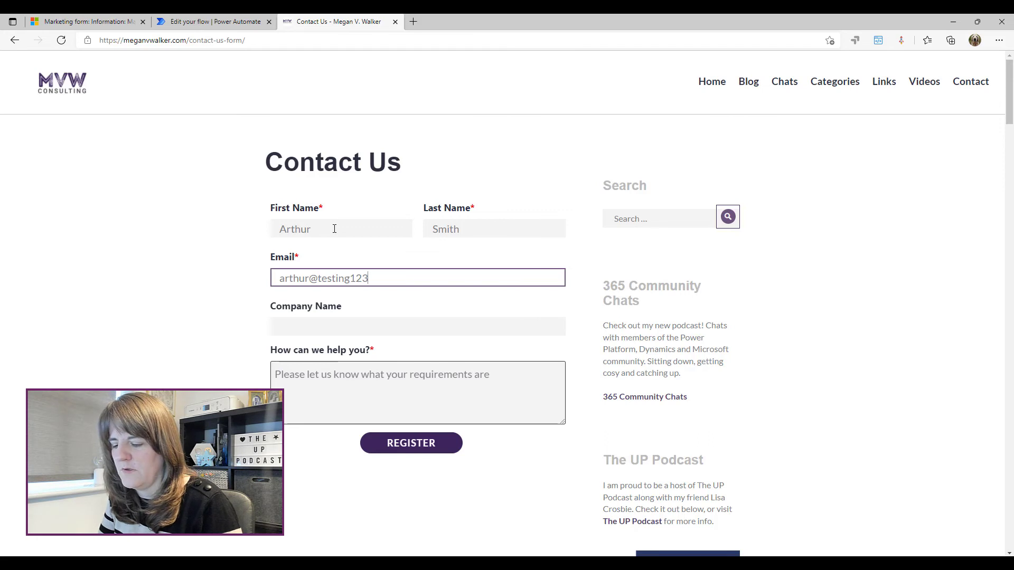
Add the company name and message 'Please contact me for a demo. Thanks', then submit
key(Tab)
text(A)
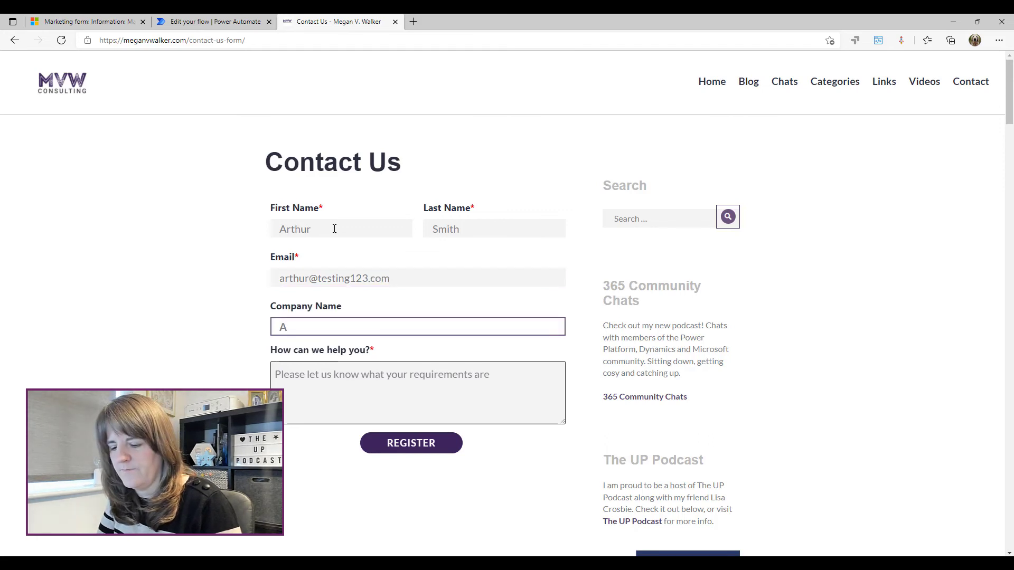
text(rthur Lit)
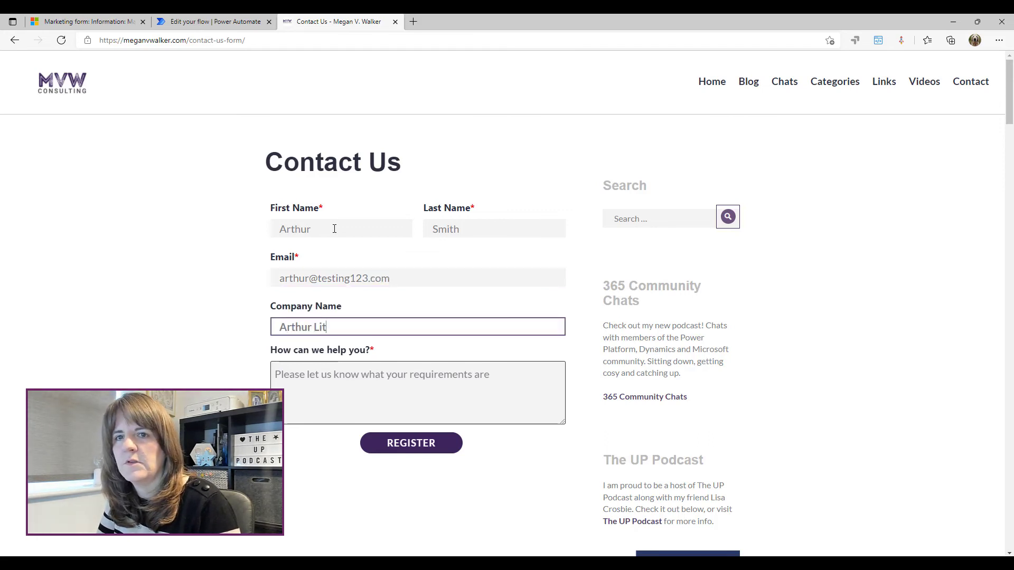
text(td)
key(Tab)
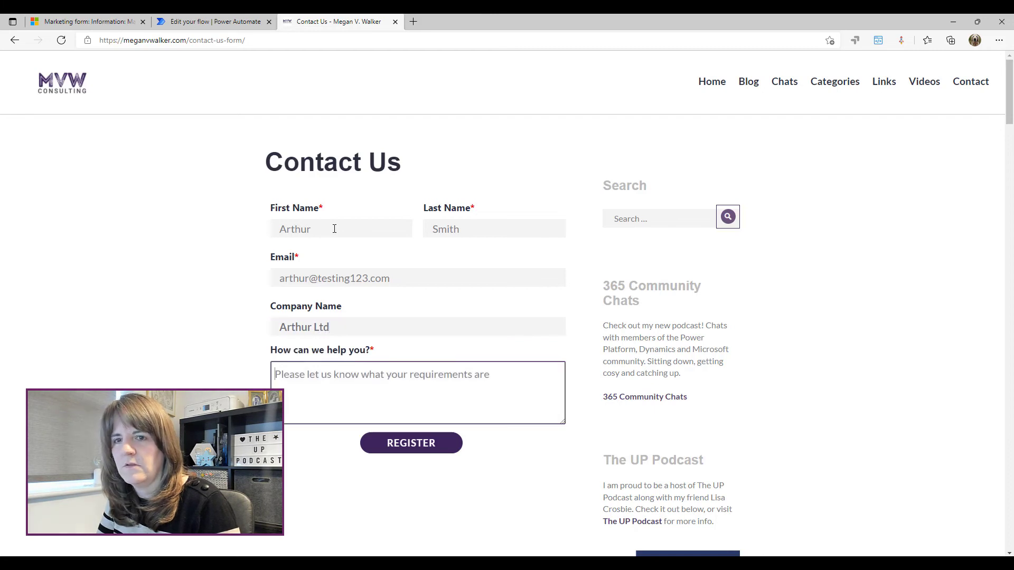
text(Please contact)
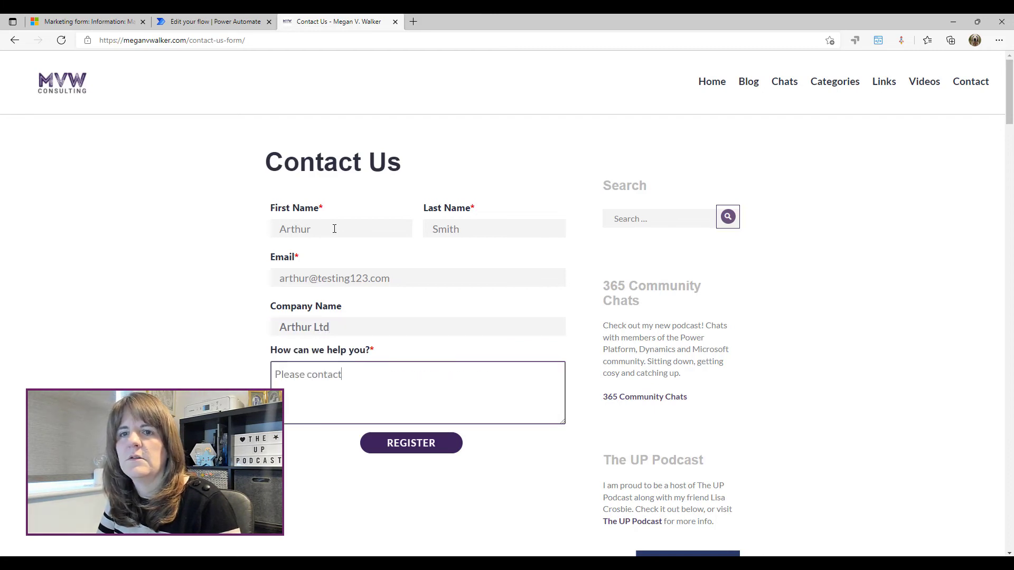
text( me for a de)
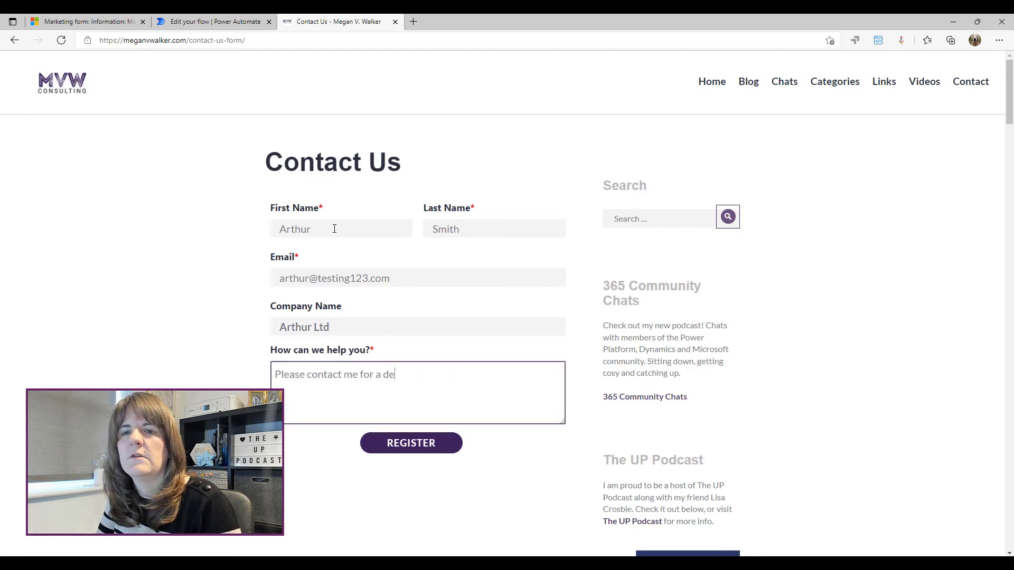
text(mo. Thanks)
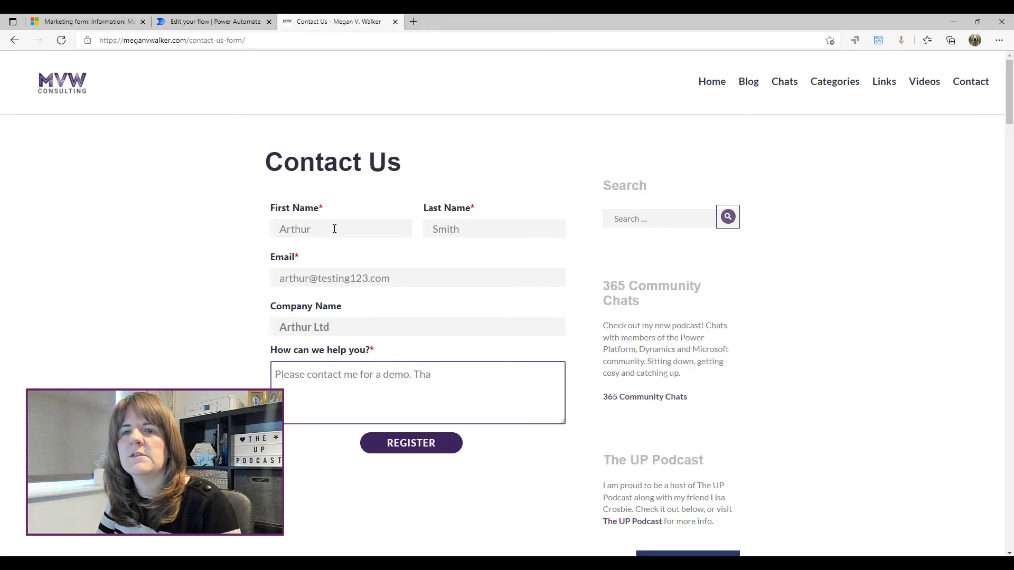
click(428, 447)
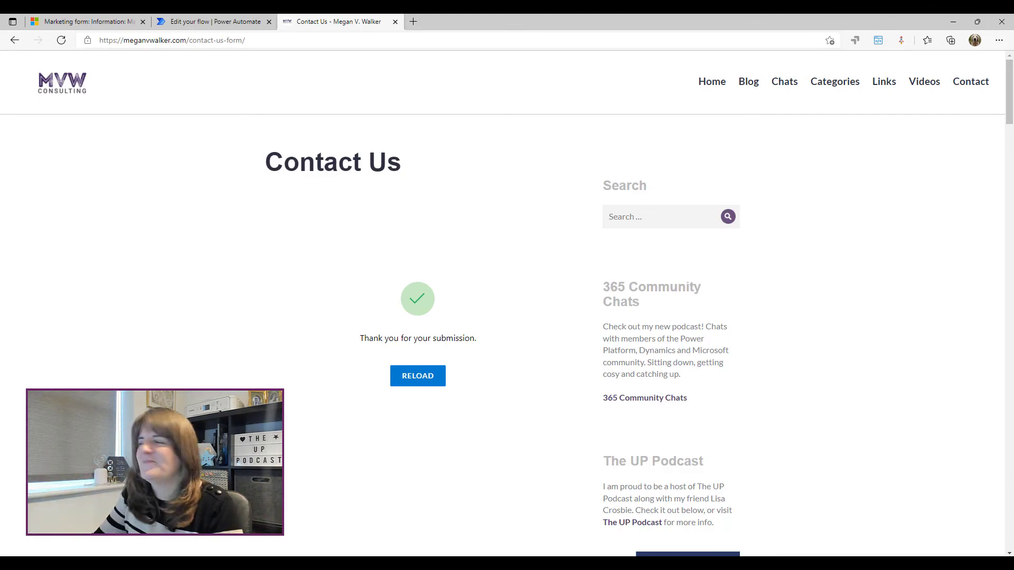
Switch to Outlook to view the 'Marketing Form Submitted' notification email
key(alt+Tab)
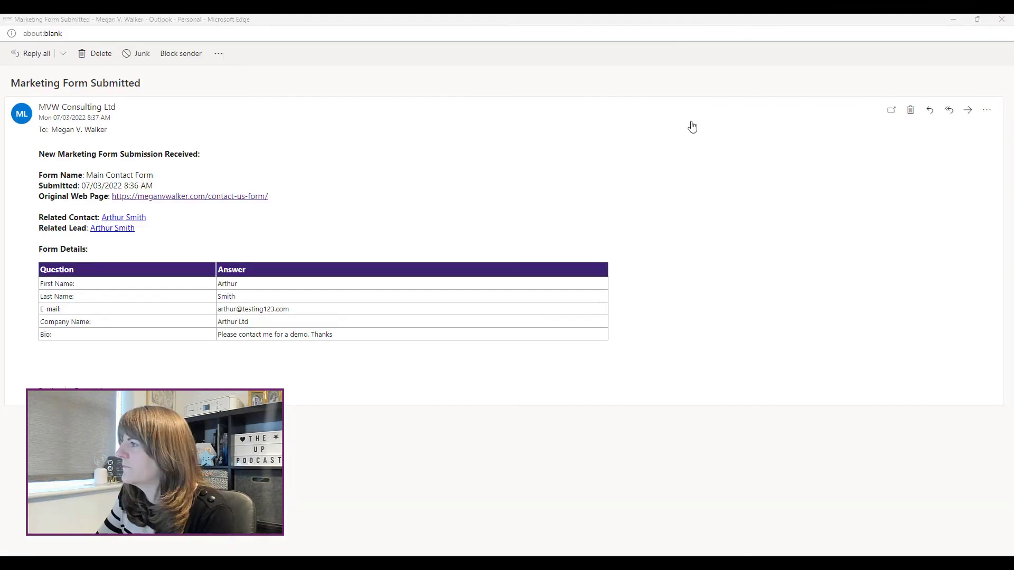